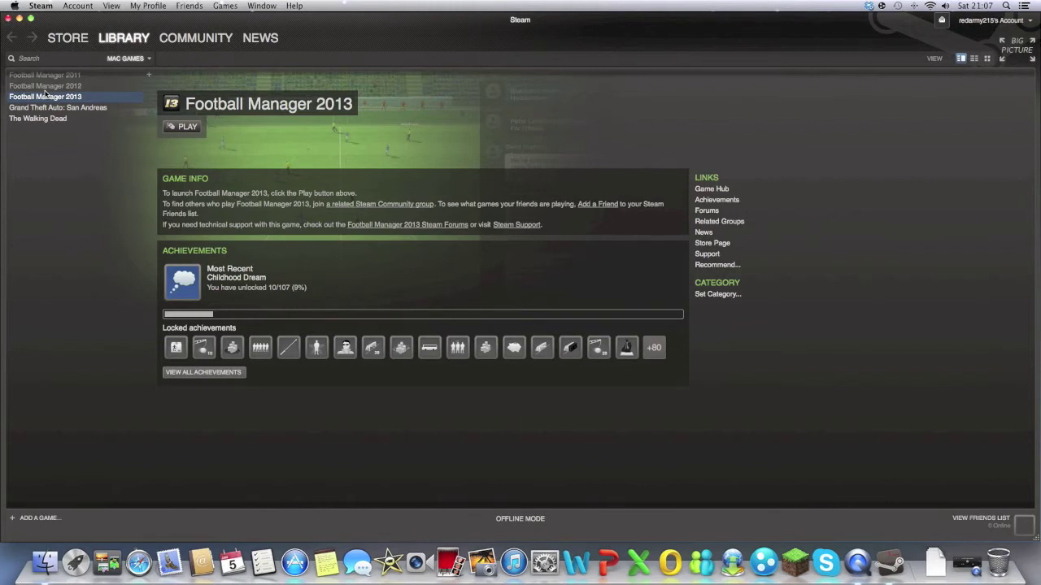
Minimize the Steam library window showing Football Manager 2013 so the desktop is visible
{"action": "left_click", "coordinate": [19, 19]}
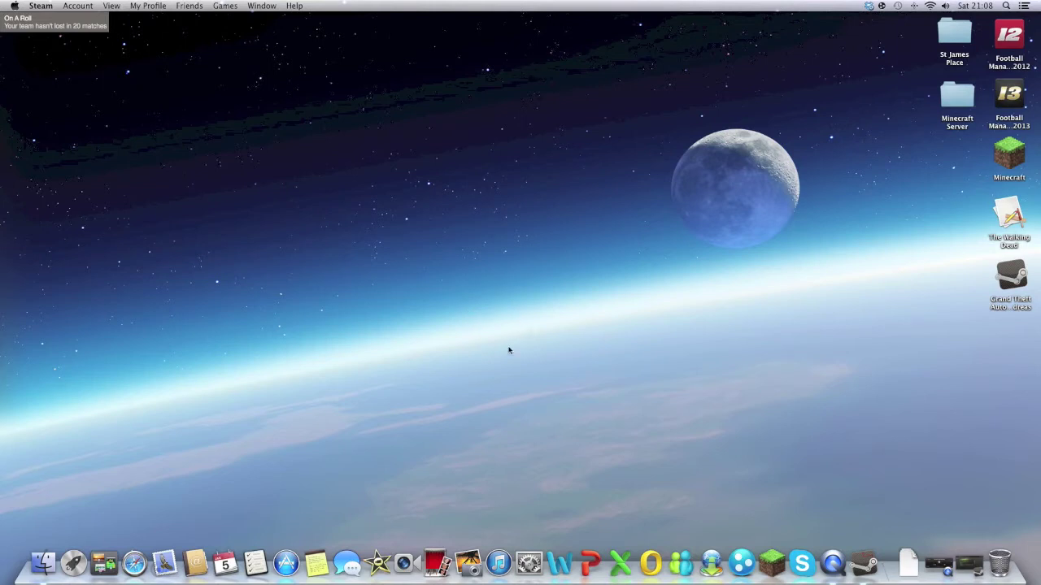
Quit Dropbox from its menu-bar icon and launch Safari to the Apple start page
{"action": "left_click", "coordinate": [869, 6]}
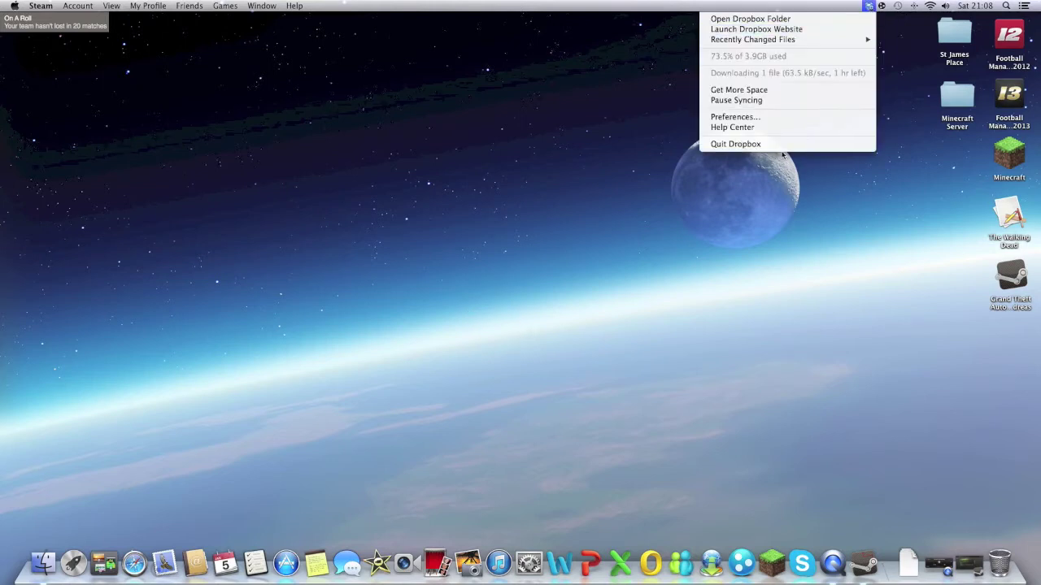
{"action": "key", "text": "Escape"}
{"action": "left_click", "coordinate": [870, 7]}
{"action": "key", "text": "Up"}
{"action": "key", "text": "Return"}
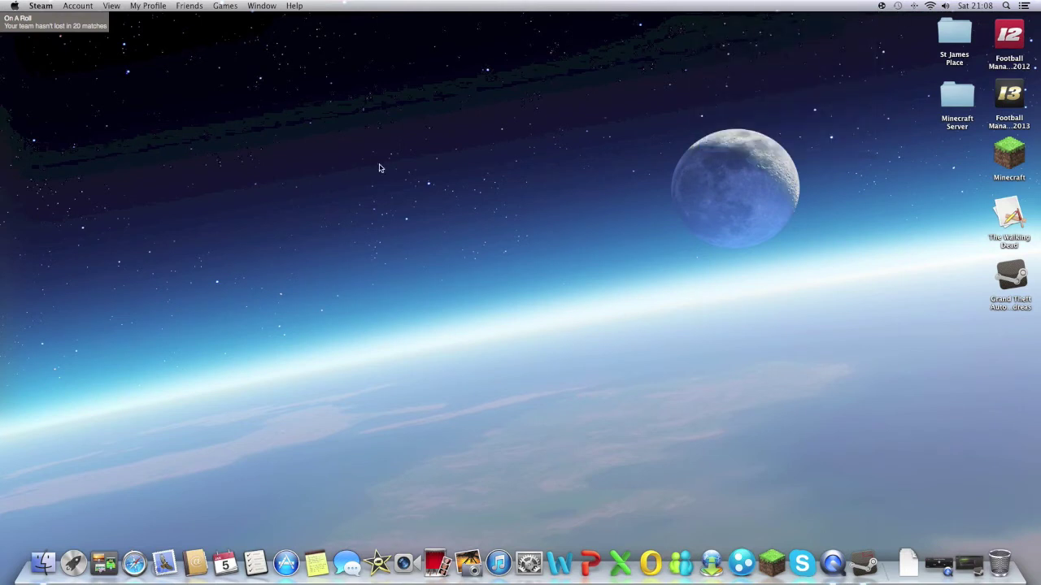
{"action": "left_click", "coordinate": [130, 564]}
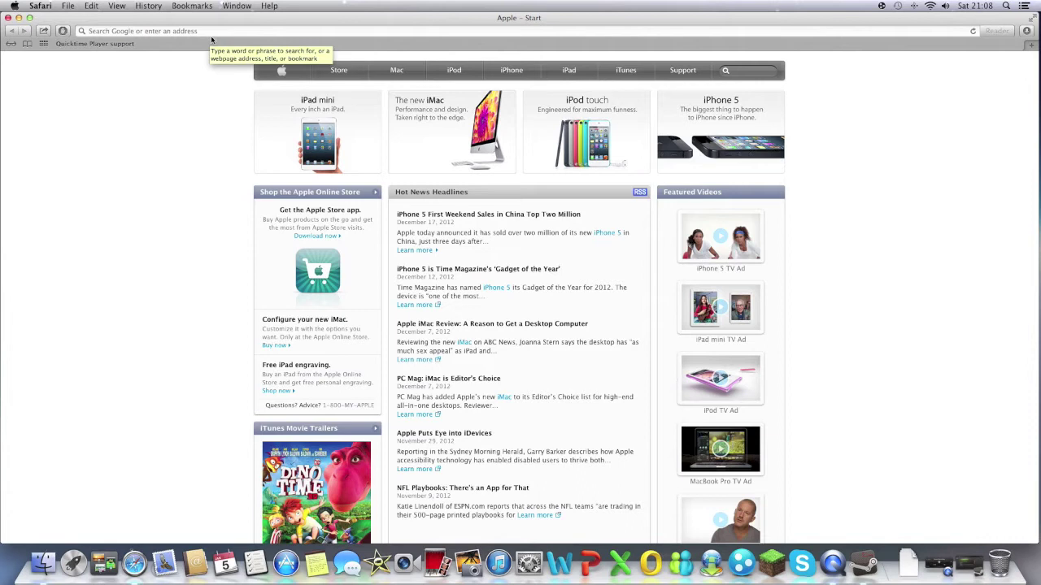
Search Google for 'minecraft' and open the minecraft.net download page
{"action": "left_click", "coordinate": [212, 36]}
{"action": "type", "text": "google.com"}
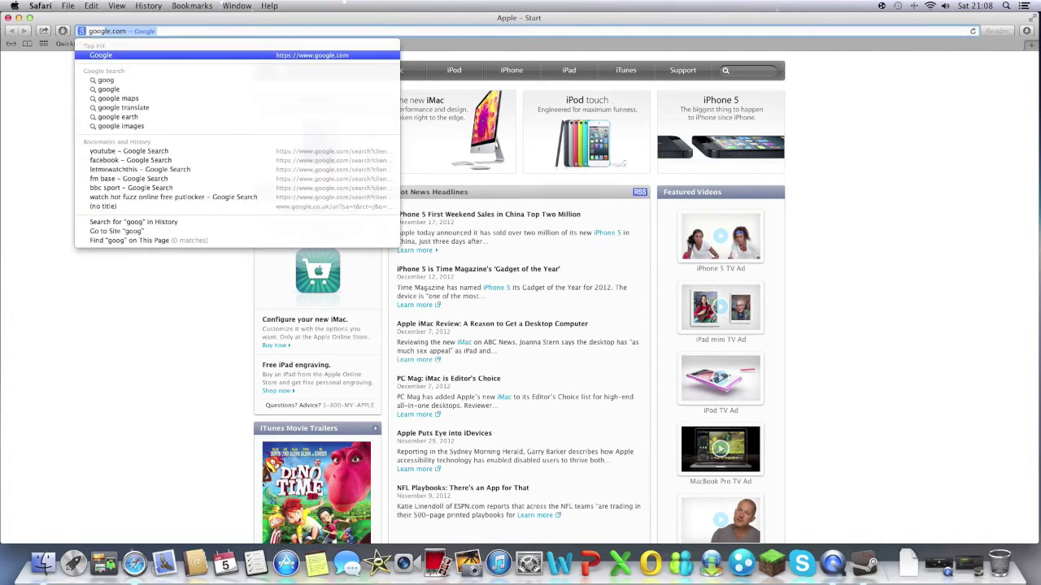
{"action": "key", "text": "Return"}
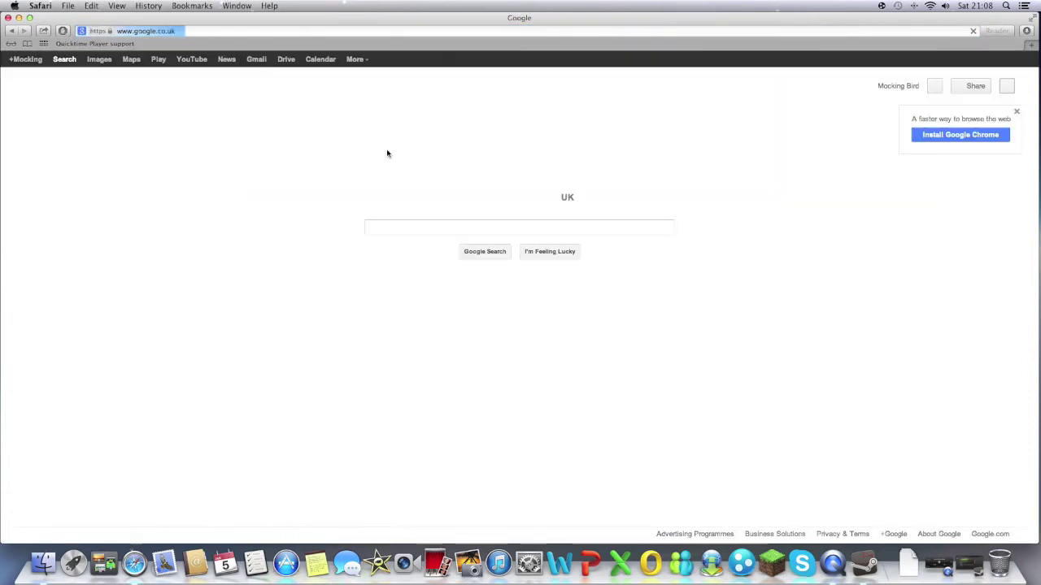
{"action": "type", "text": "minecraft"}
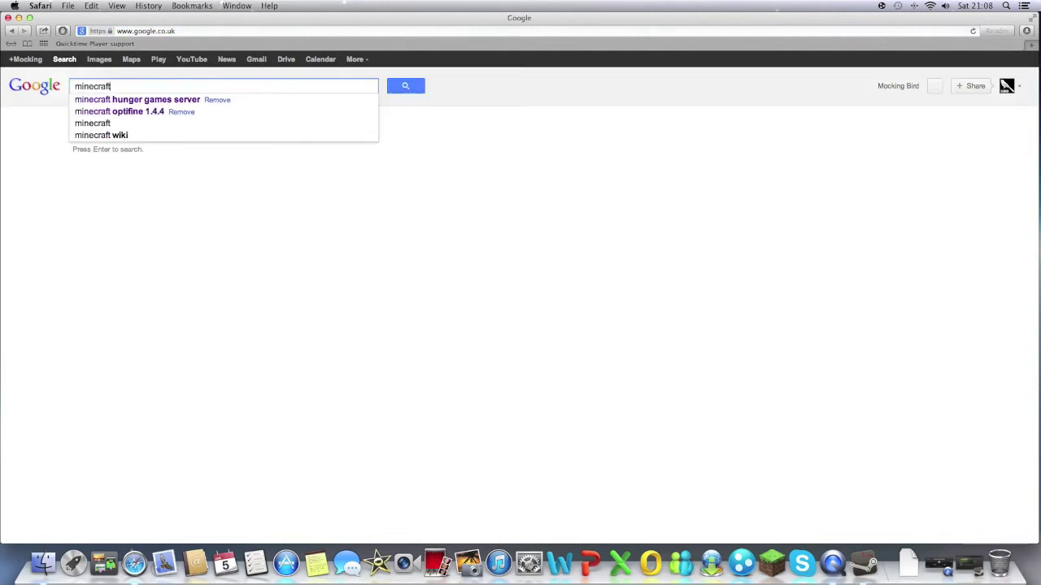
{"action": "key", "text": "Return"}
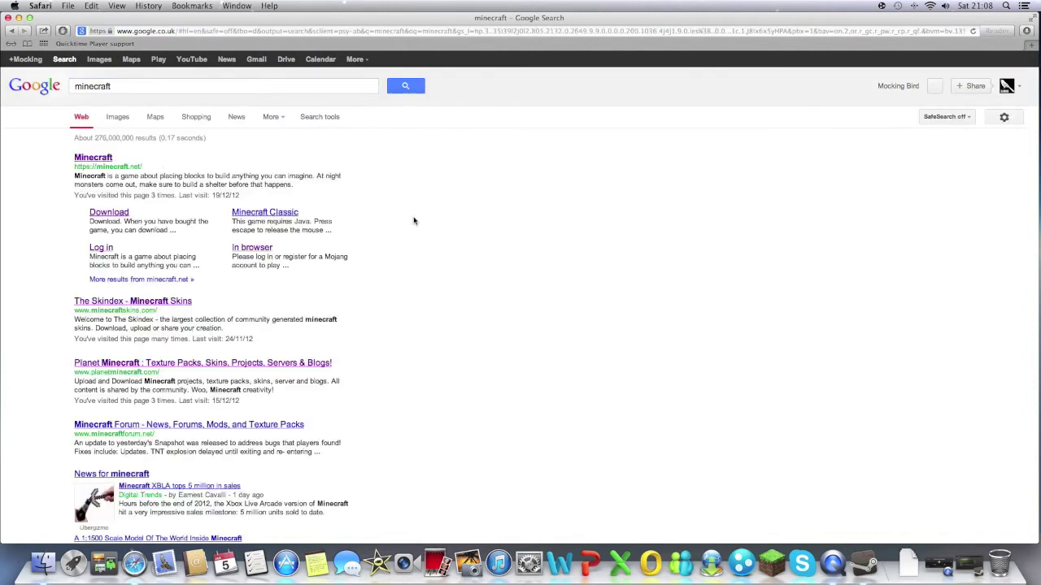
{"action": "left_click", "coordinate": [109, 214]}
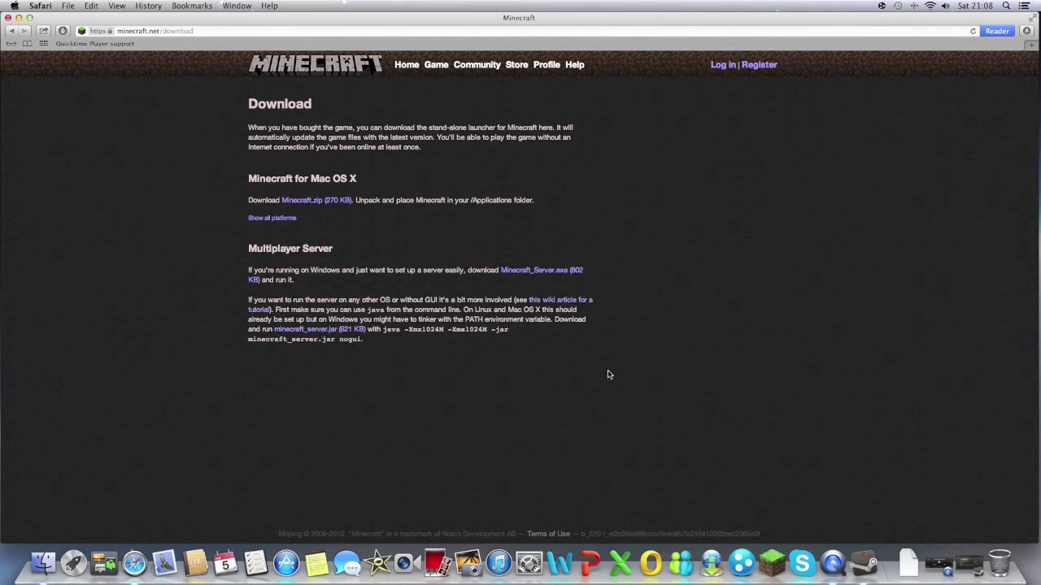
{"action": "left_click", "coordinate": [907, 561]}
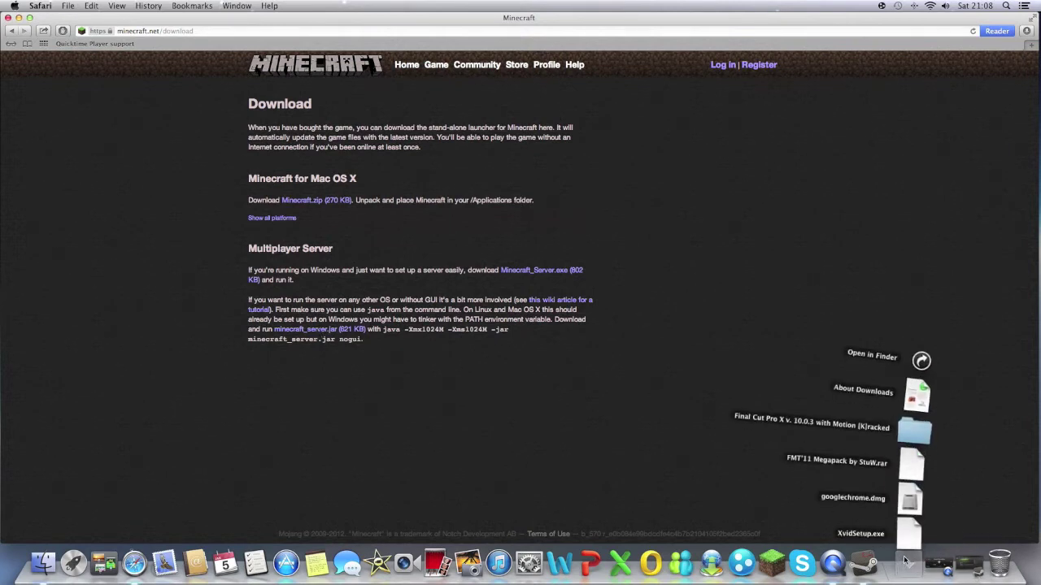
{"action": "left_click", "coordinate": [905, 560]}
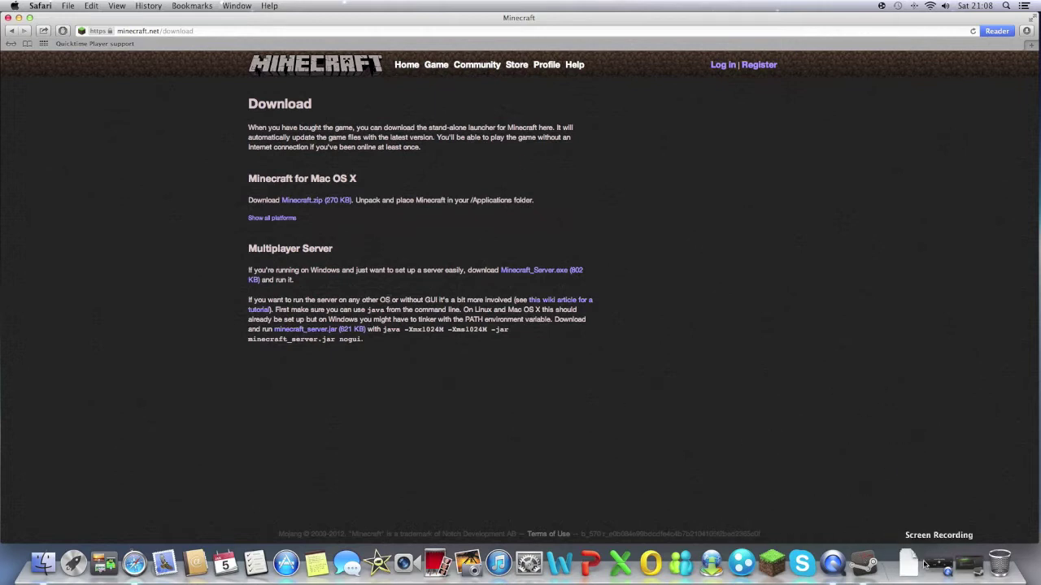
Close Safari and open the Minecraft Server folder on the desktop
{"action": "left_click", "coordinate": [9, 17]}
{"action": "left_click", "coordinate": [965, 108]}
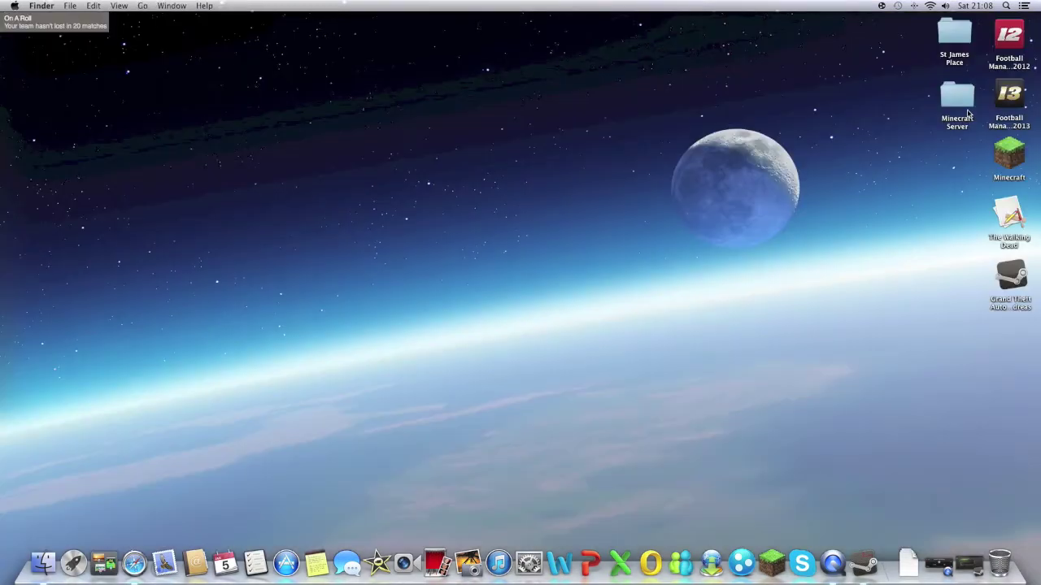
{"action": "double_click", "coordinate": [965, 108]}
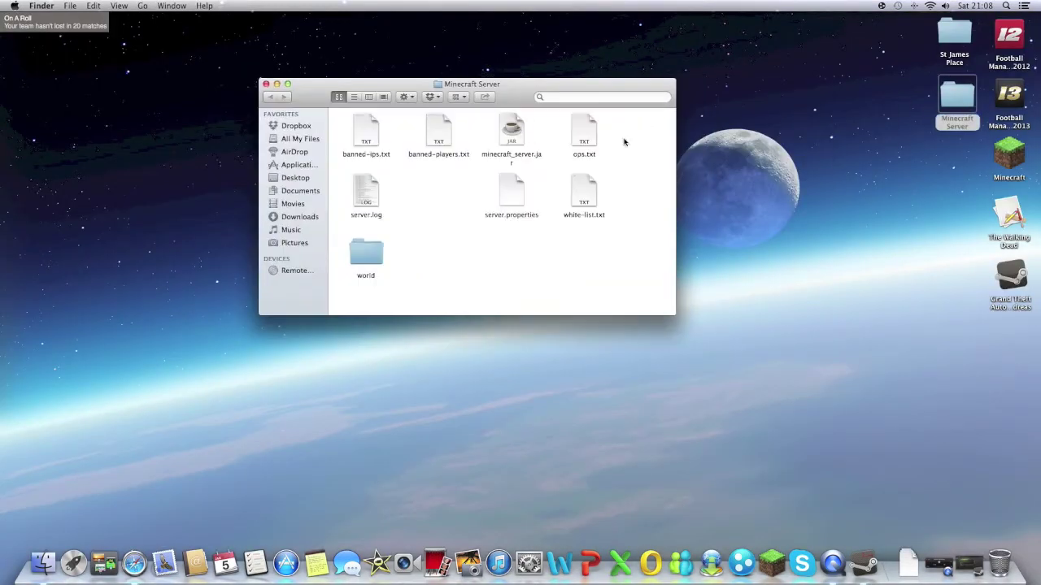
Create a desktop folder named 'New folder', then drag it to the Trash
{"action": "right_click", "coordinate": [733, 134]}
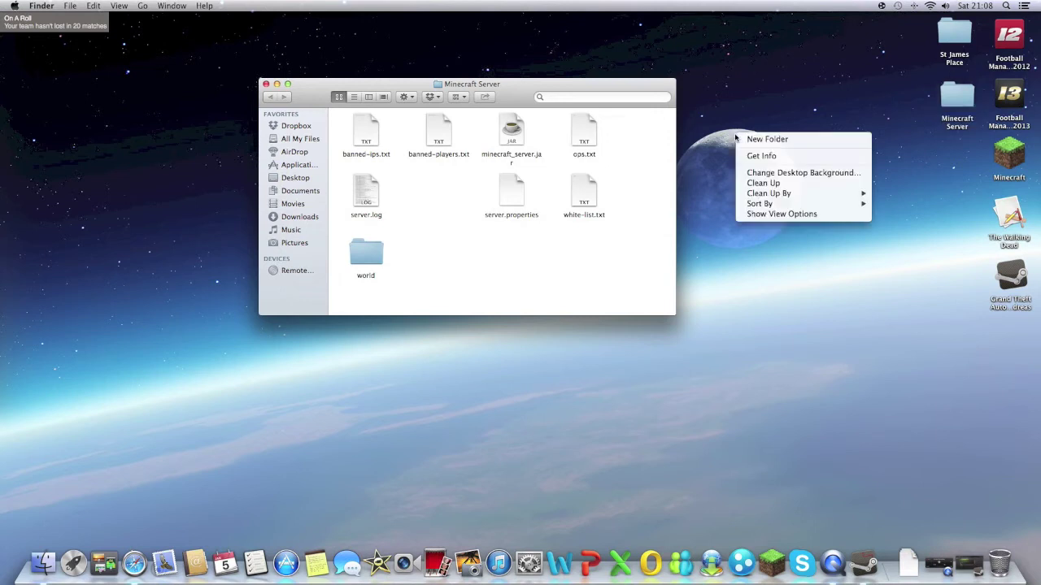
{"action": "left_click", "coordinate": [777, 142]}
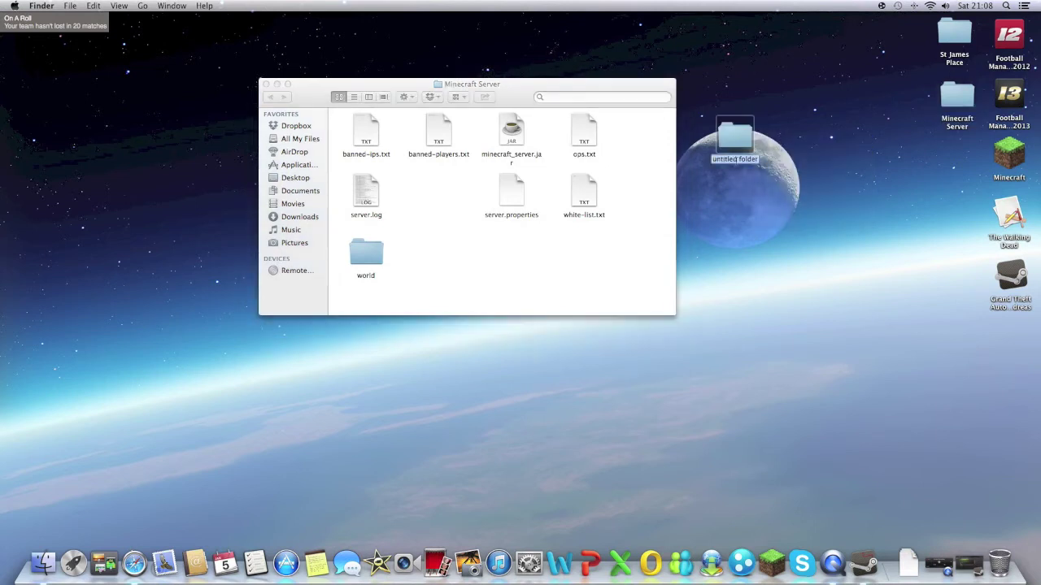
{"action": "type", "text": "New folder"}
{"action": "key", "text": "Return"}
{"action": "left_click_drag", "start_coordinate": [734, 150], "coordinate": [988, 567]}
Select server.properties among the Minecraft Server files
{"action": "left_click", "coordinate": [496, 155]}
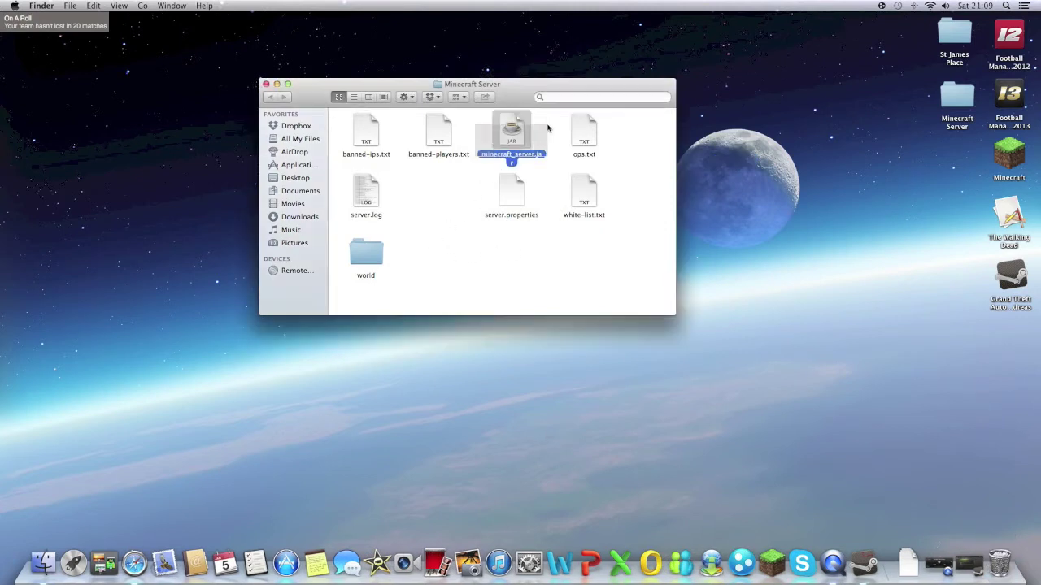
{"action": "left_click", "coordinate": [547, 126]}
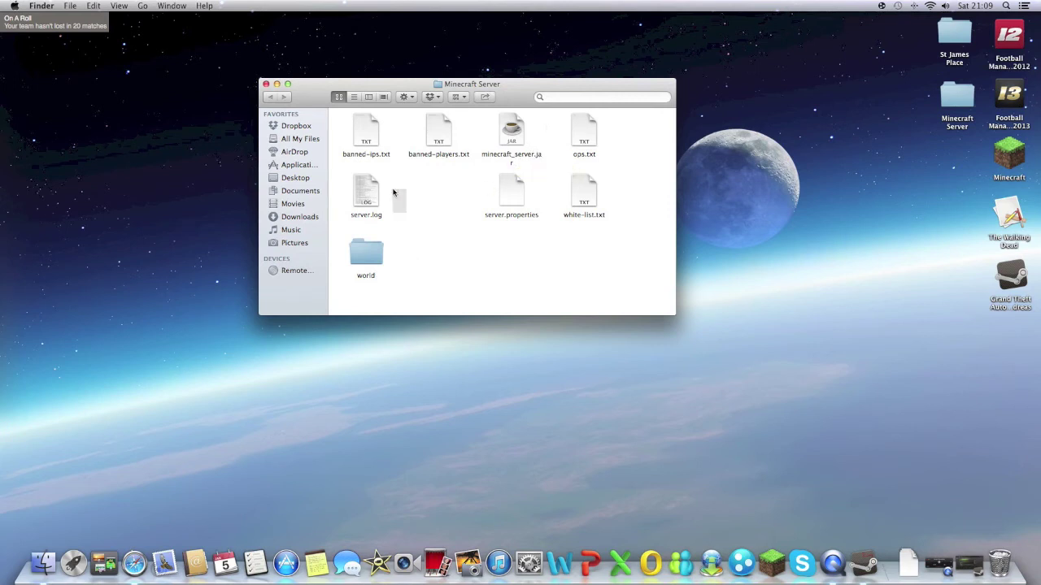
{"action": "left_click_drag", "start_coordinate": [405, 213], "coordinate": [611, 263]}
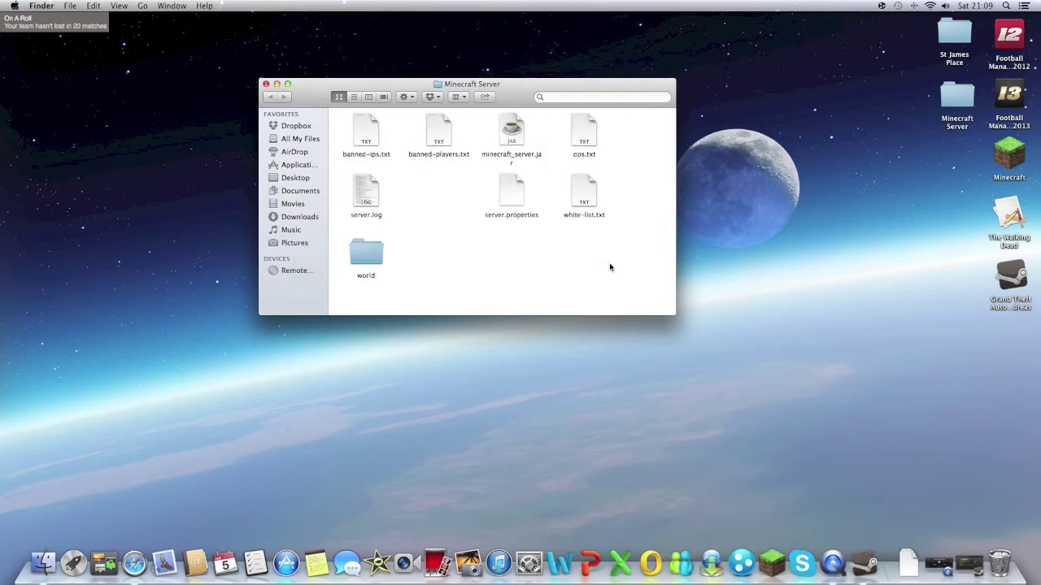
{"action": "left_click", "coordinate": [514, 215]}
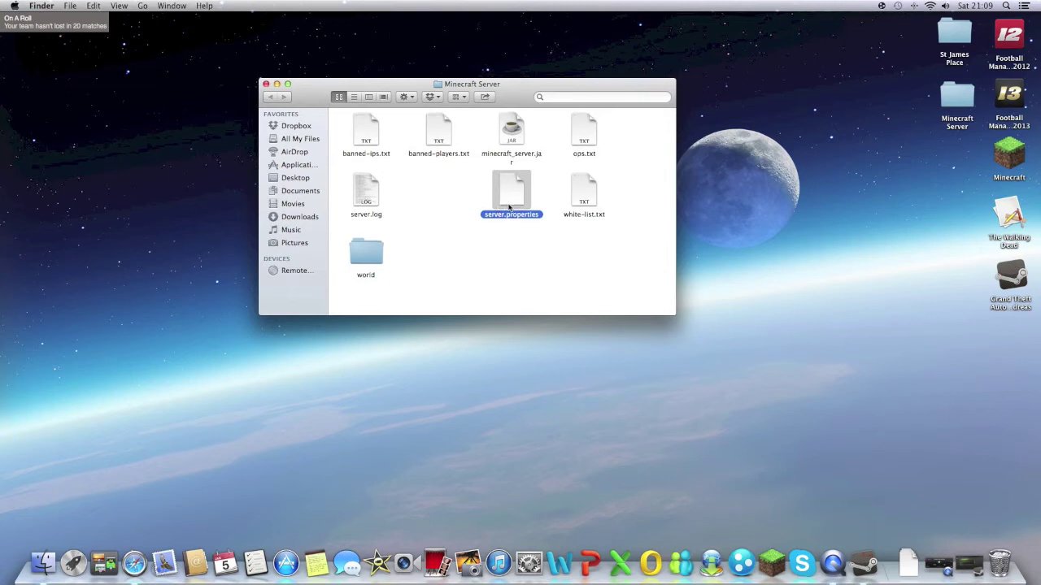
Open server.properties in TextEdit, setting TextEdit as the always-open application
{"action": "right_click", "coordinate": [509, 204]}
{"action": "mouse_move", "coordinate": [561, 218]}
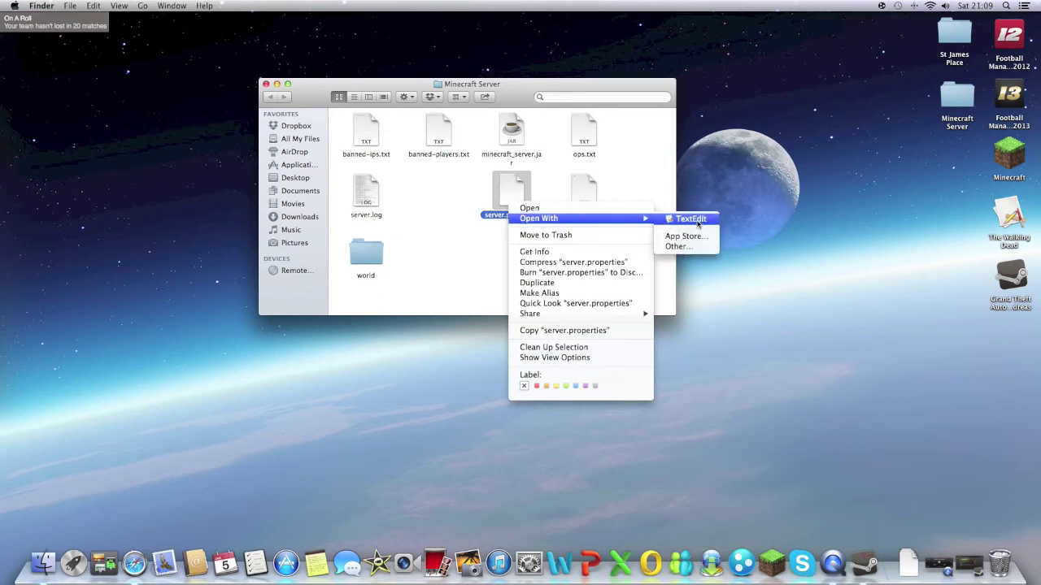
{"action": "left_click", "coordinate": [685, 247]}
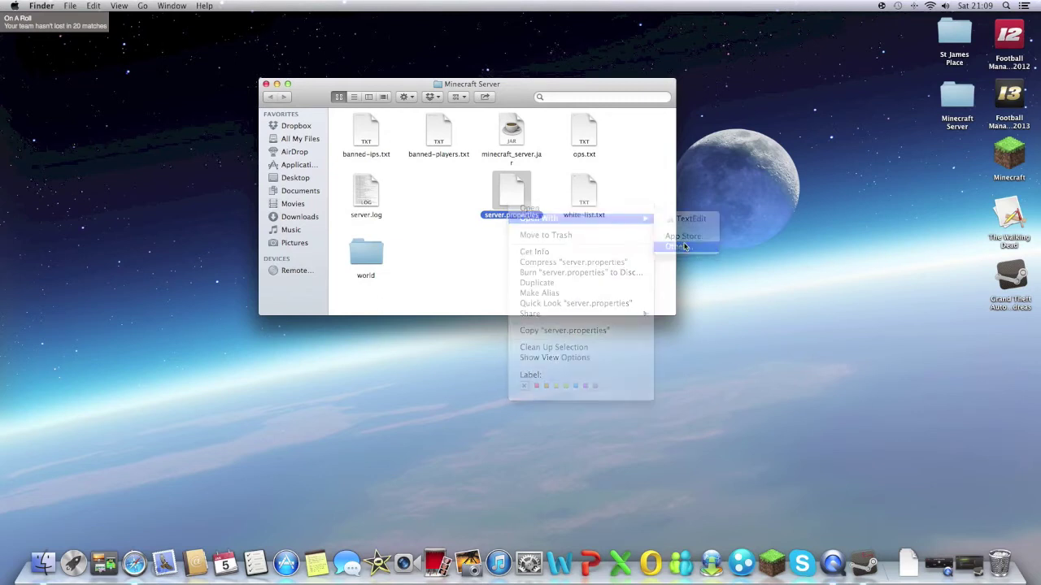
{"action": "scroll", "coordinate": [394, 229], "scroll_direction": "down", "scroll_amount": 13}
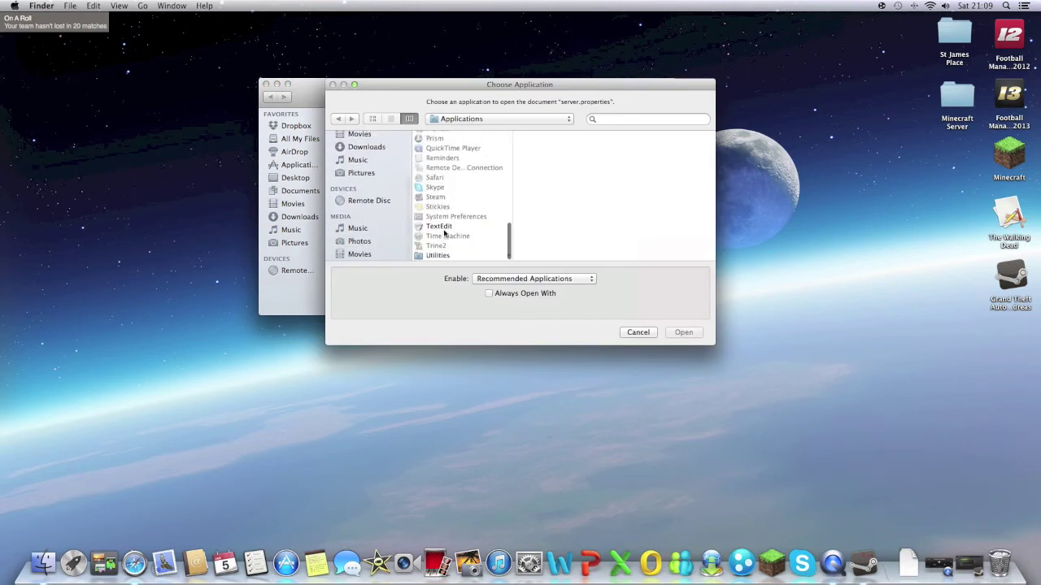
{"action": "left_click", "coordinate": [444, 226]}
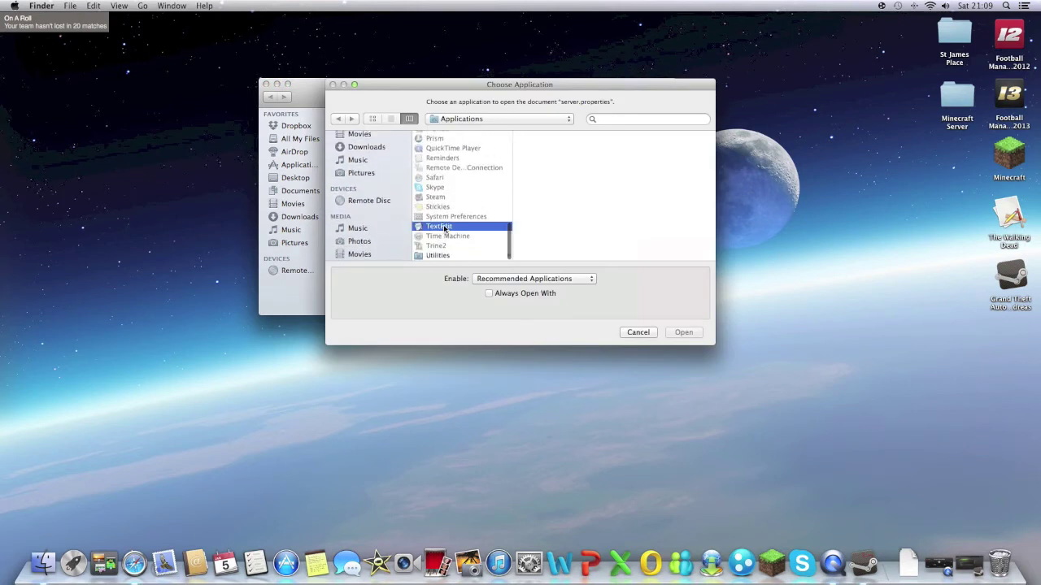
{"action": "left_click", "coordinate": [489, 293]}
{"action": "left_click", "coordinate": [683, 333]}
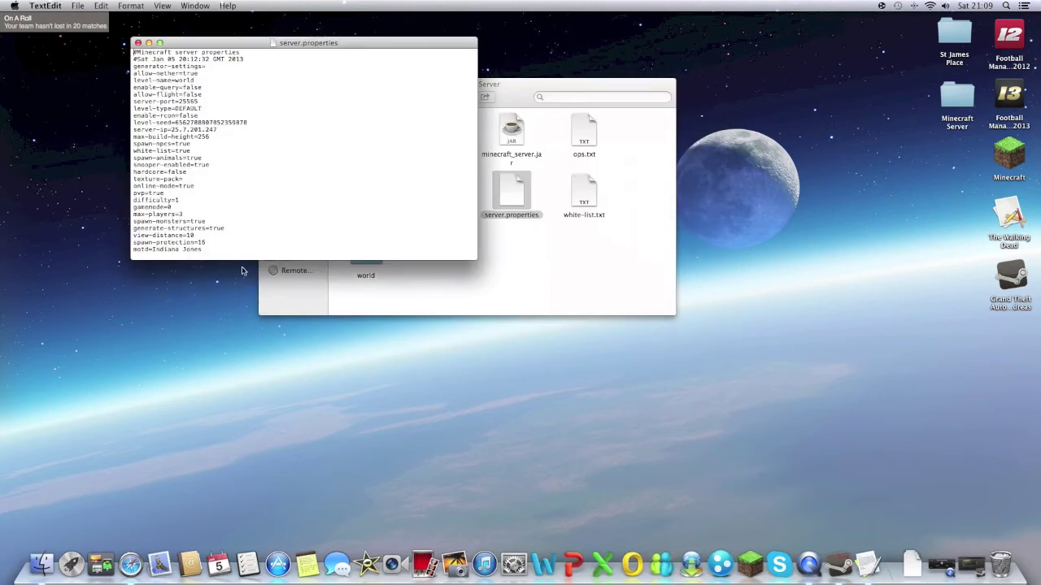
Review the server message, level seed and server-ip lines in server.properties
{"action": "left_click_drag", "start_coordinate": [213, 253], "coordinate": [163, 251]}
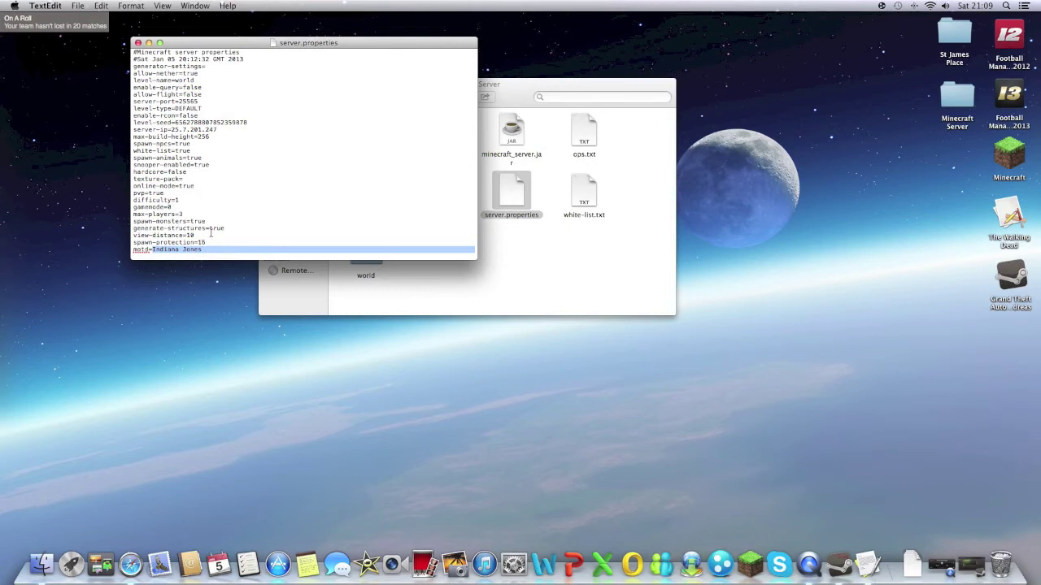
{"action": "left_click", "coordinate": [194, 175]}
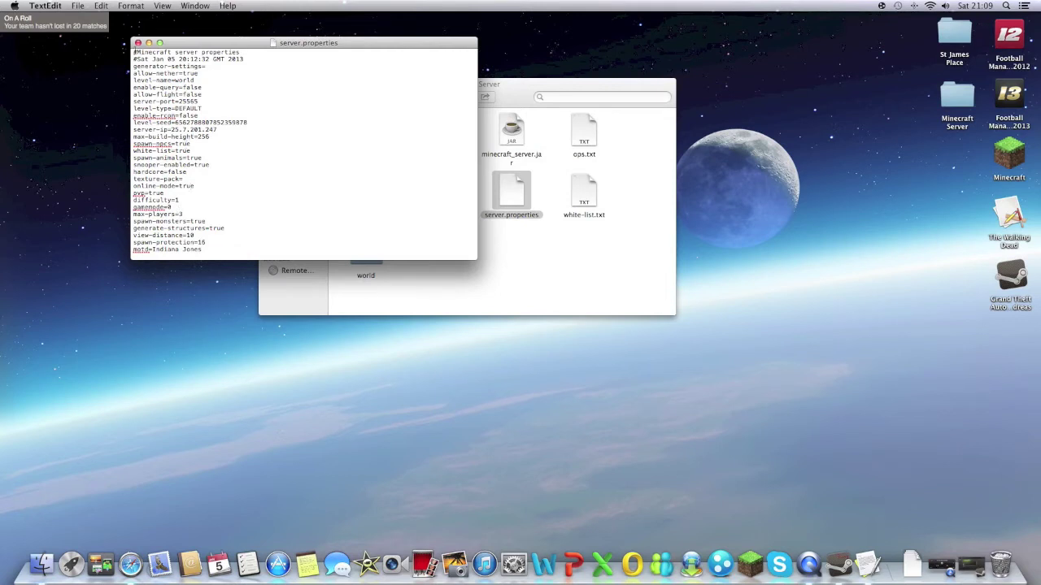
{"action": "double_click", "coordinate": [212, 122]}
{"action": "right_click", "coordinate": [229, 124]}
{"action": "left_click", "coordinate": [213, 130]}
{"action": "left_click", "coordinate": [211, 130]}
Close server.properties, then open and close LogMeIn Hamachi to check its address
{"action": "left_click", "coordinate": [137, 43]}
{"action": "left_click", "coordinate": [517, 244]}
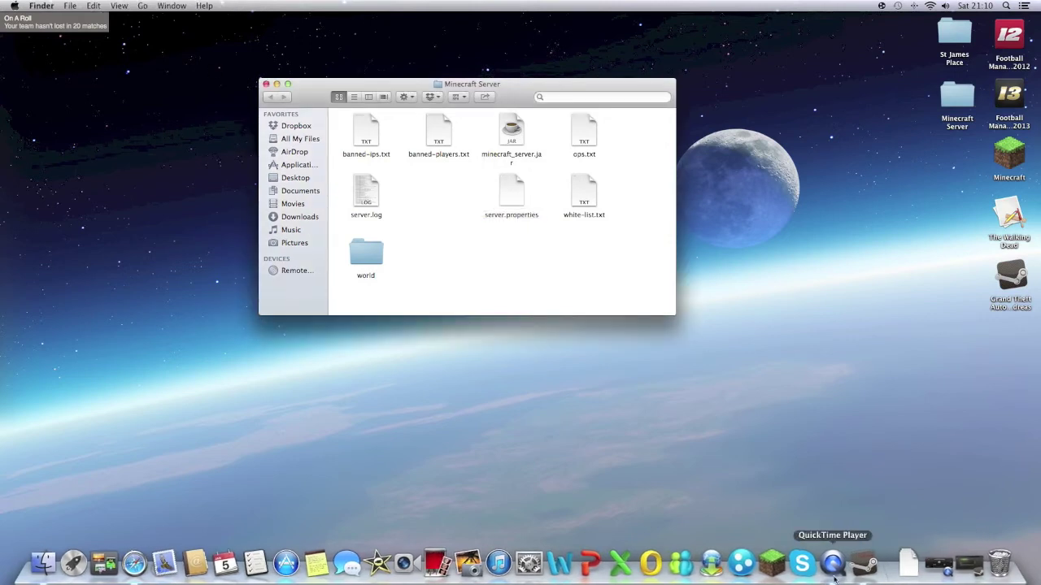
{"action": "left_click", "coordinate": [741, 562]}
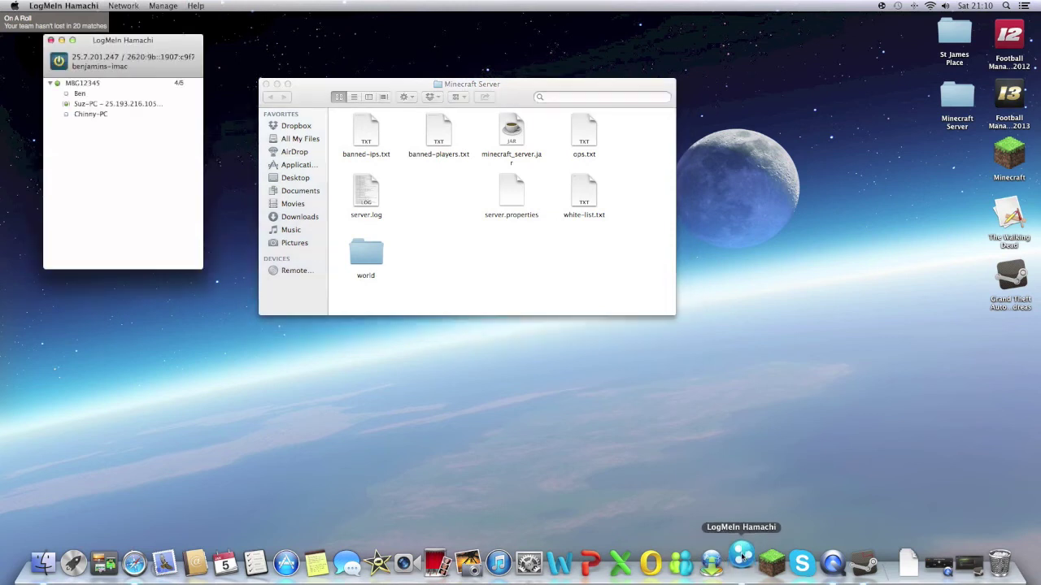
{"action": "left_click", "coordinate": [51, 40]}
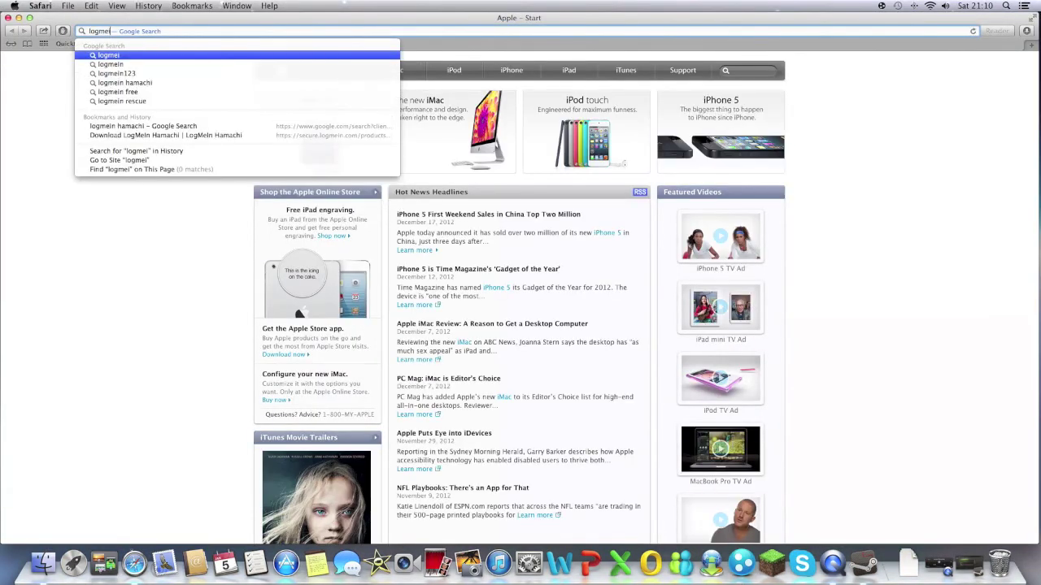
Search 'logmein hamachi', open the Hamachi download page and accept its Conditions of Use
{"action": "type", "text": "n"}
{"action": "key", "text": "Down"}
{"action": "key", "text": "Return"}
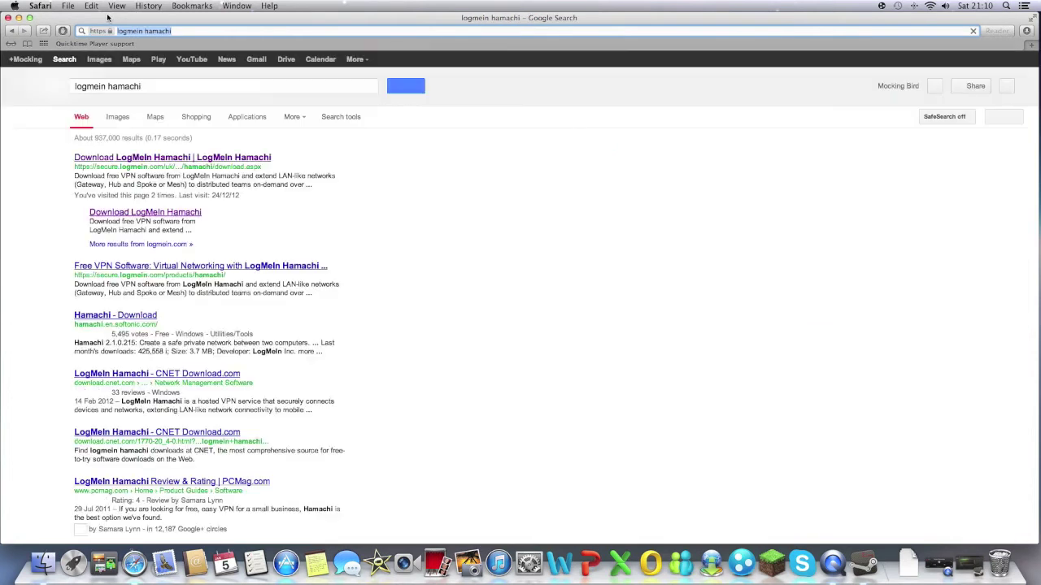
{"action": "left_click", "coordinate": [156, 159]}
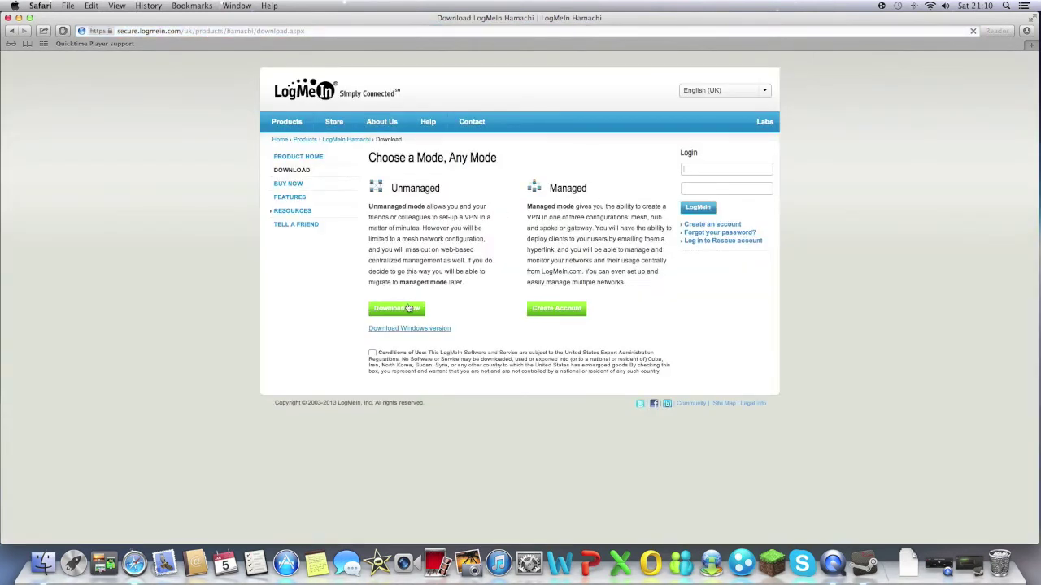
{"action": "left_click", "coordinate": [373, 352]}
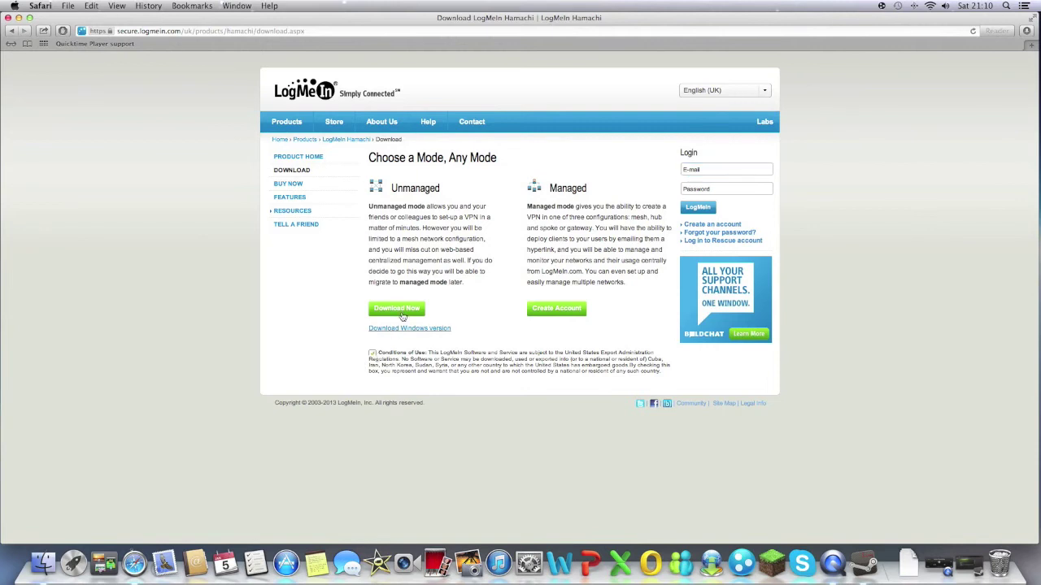
Quit Safari from its application menu
{"action": "left_click", "coordinate": [68, 6]}
{"action": "left_click", "coordinate": [14, 6]}
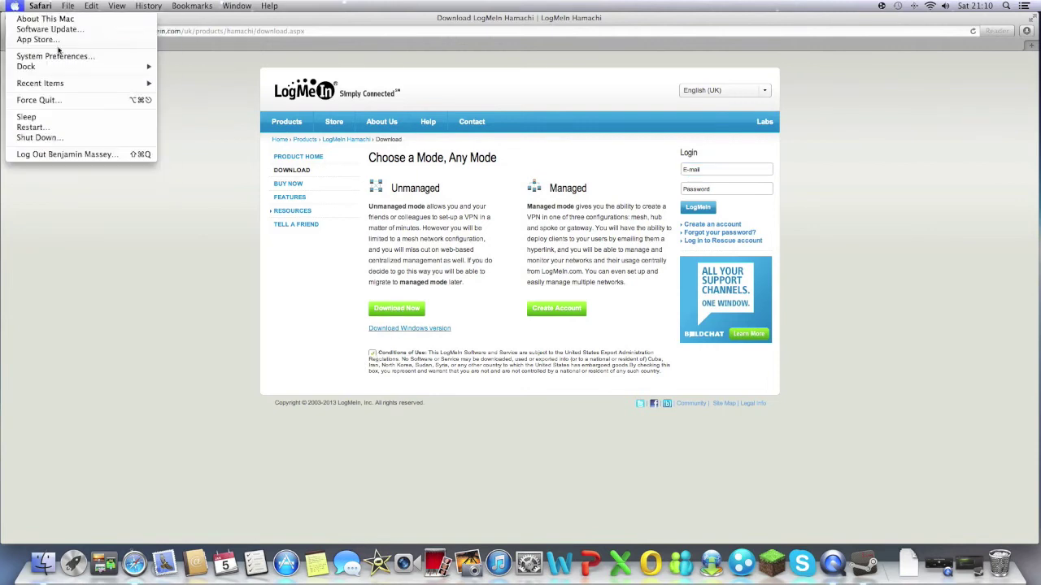
{"action": "mouse_move", "coordinate": [41, 6]}
{"action": "left_click", "coordinate": [57, 141]}
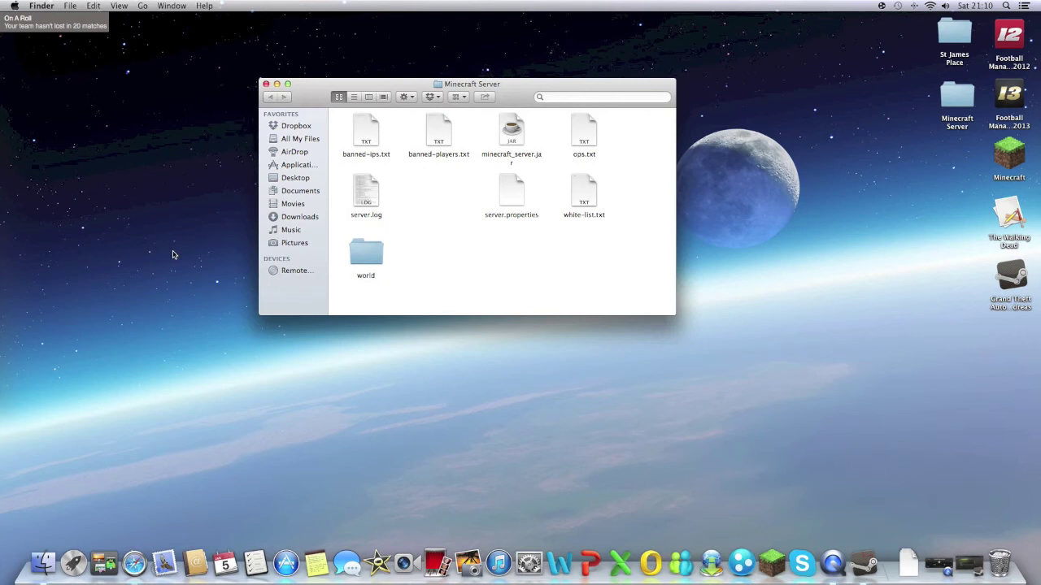
Launch LogMeIn Hamachi and enlarge its window to show full network entries
{"action": "left_click", "coordinate": [741, 563]}
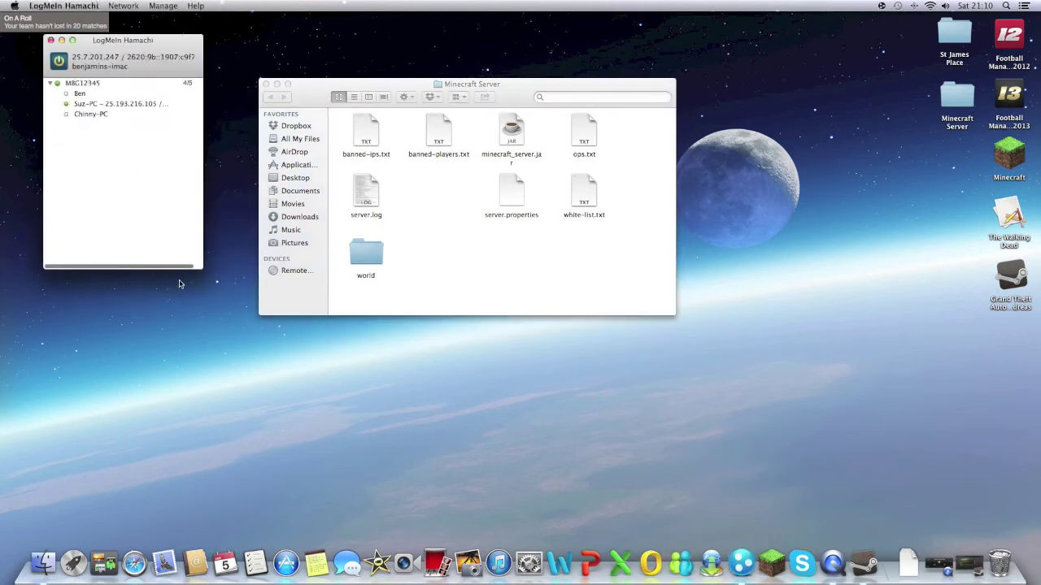
{"action": "left_click_drag", "start_coordinate": [198, 271], "coordinate": [253, 300]}
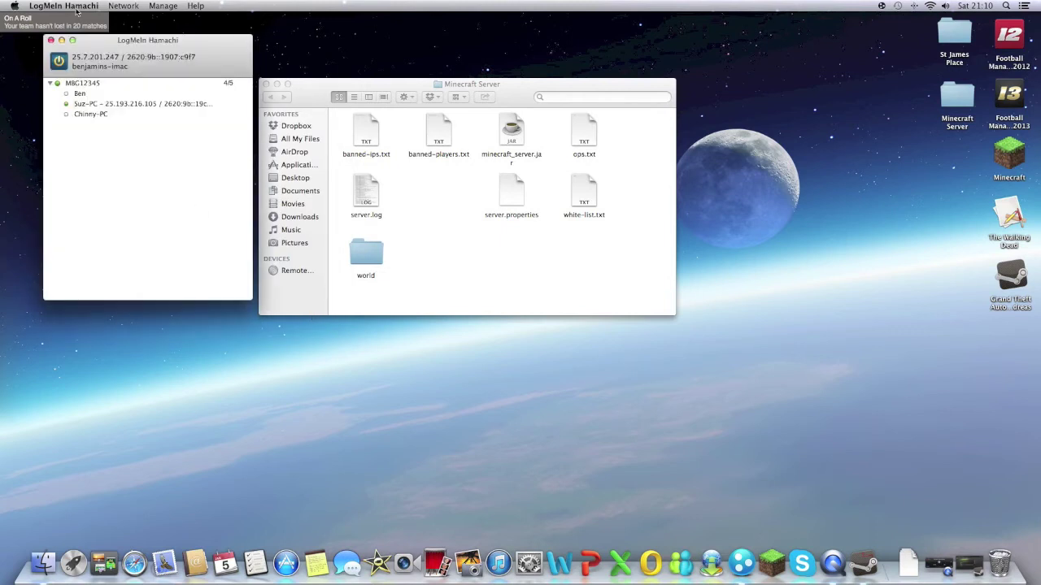
{"action": "left_click", "coordinate": [98, 7]}
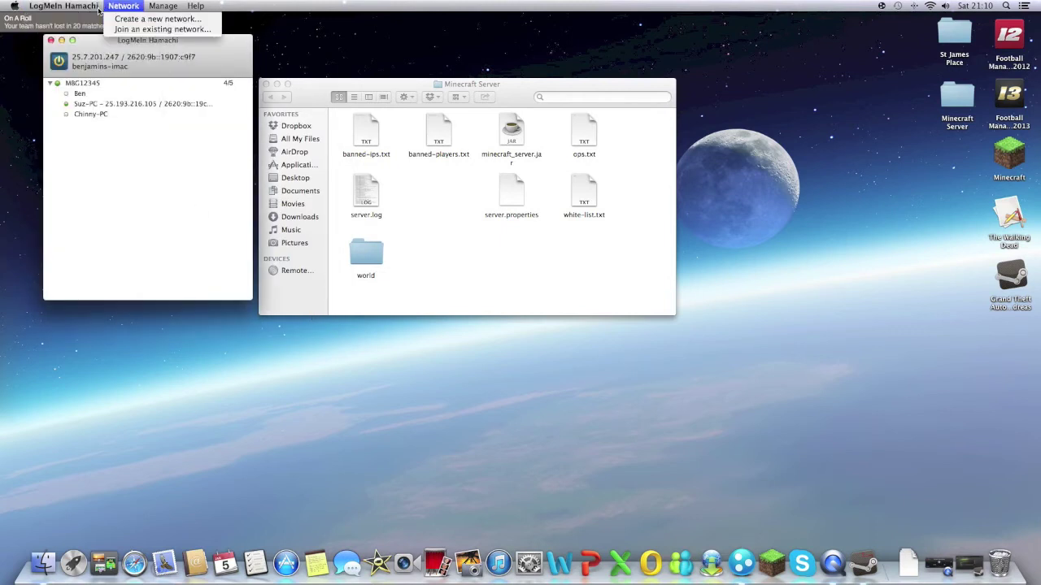
Create Hamachi network MBG123 with a password entered twice, lengthening the ID after a first try
{"action": "left_click", "coordinate": [130, 18]}
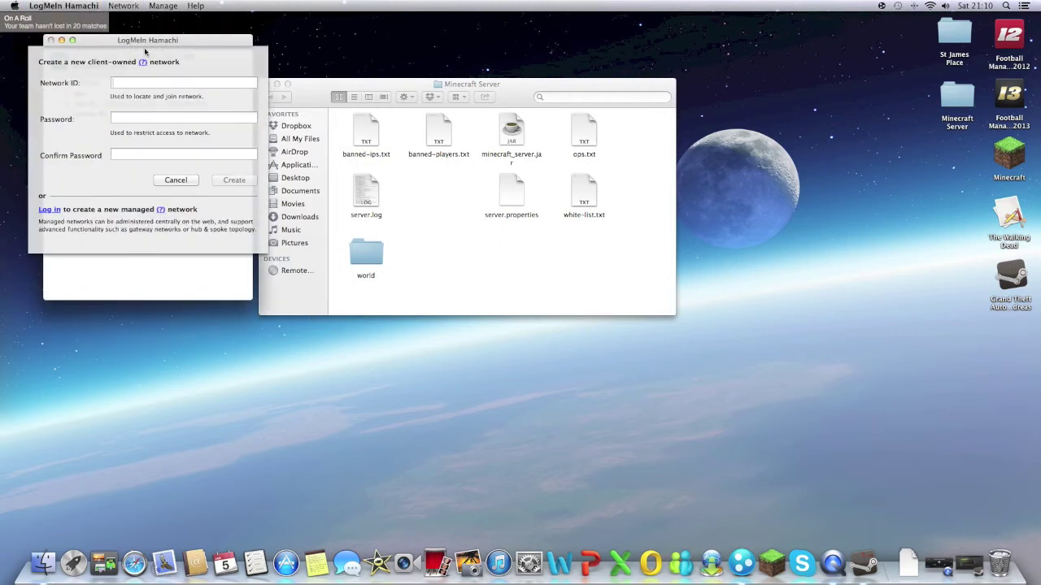
{"action": "type", "text": "MBG"}
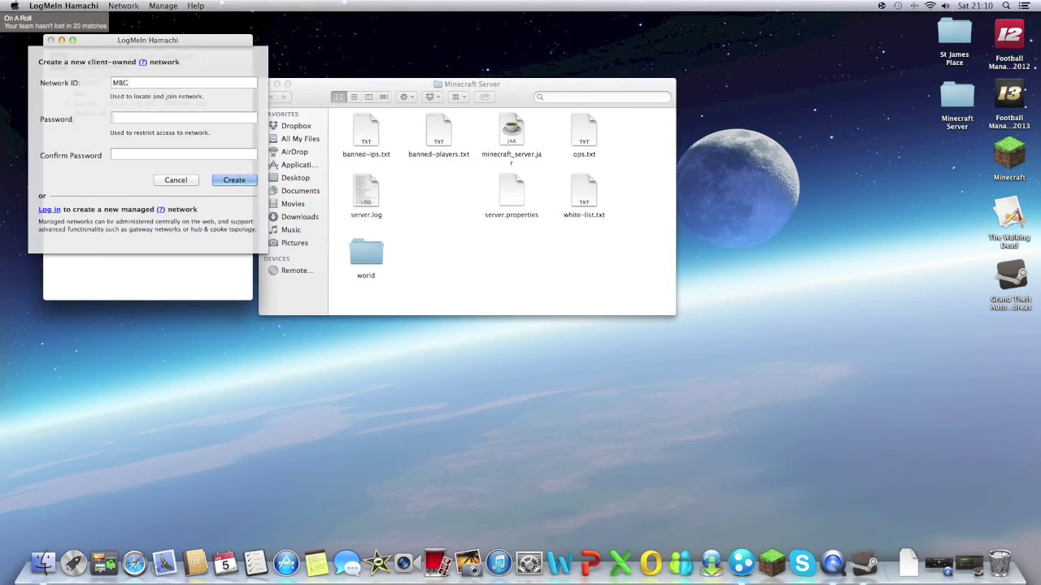
{"action": "key", "text": "Tab"}
{"action": "type", "text": "********"}
{"action": "key", "text": "Tab"}
{"action": "type", "text": "********"}
{"action": "key", "text": "Return"}
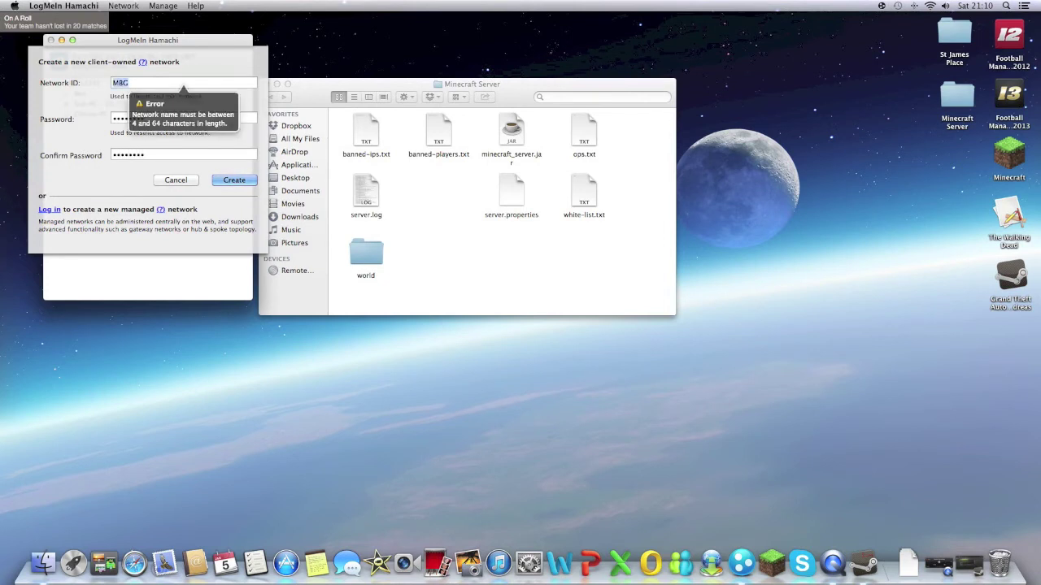
{"action": "key", "text": "Right"}
{"action": "type", "text": "12"}
{"action": "key", "text": "Return"}
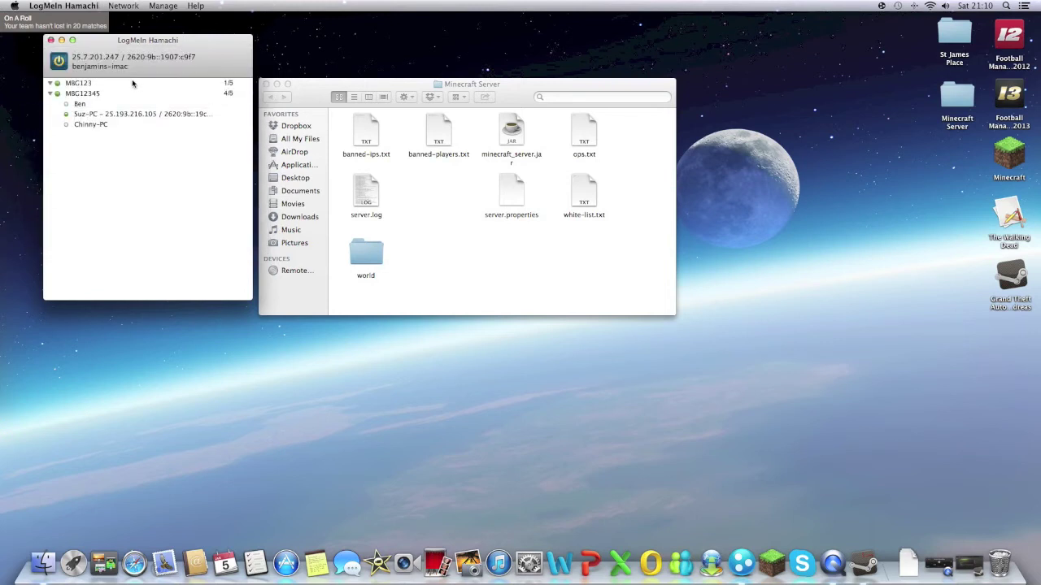
Inspect the MBG123 network and MBG12345 members, then return to the Minecraft Server folder
{"action": "left_click", "coordinate": [88, 84]}
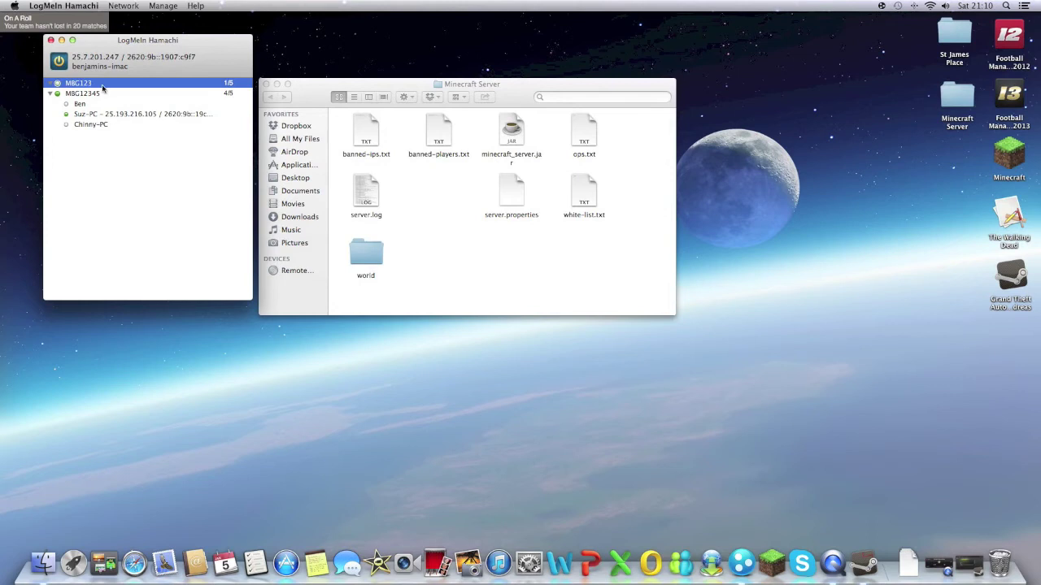
{"action": "left_click", "coordinate": [96, 94]}
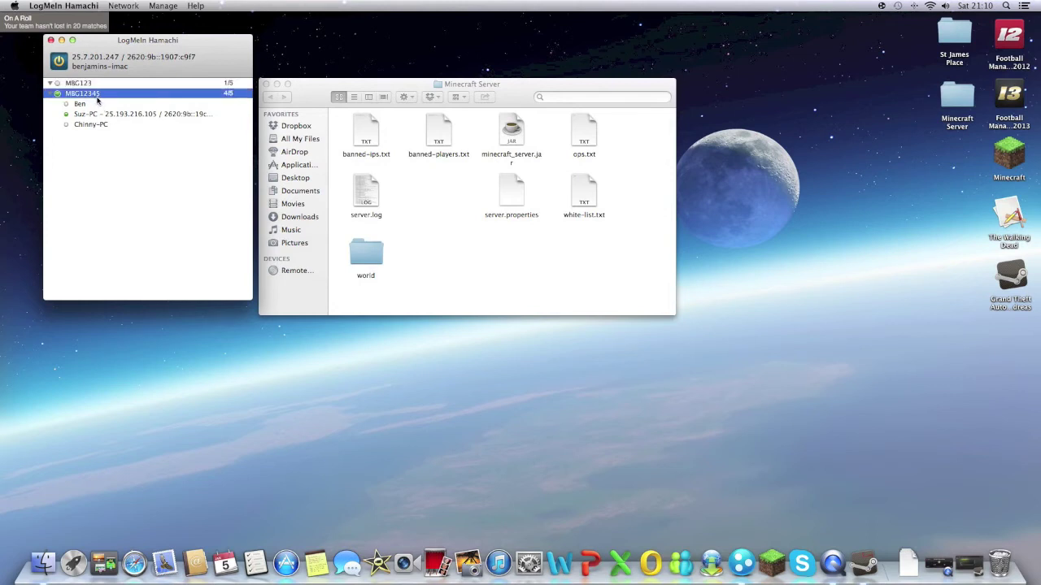
{"action": "left_click", "coordinate": [95, 105]}
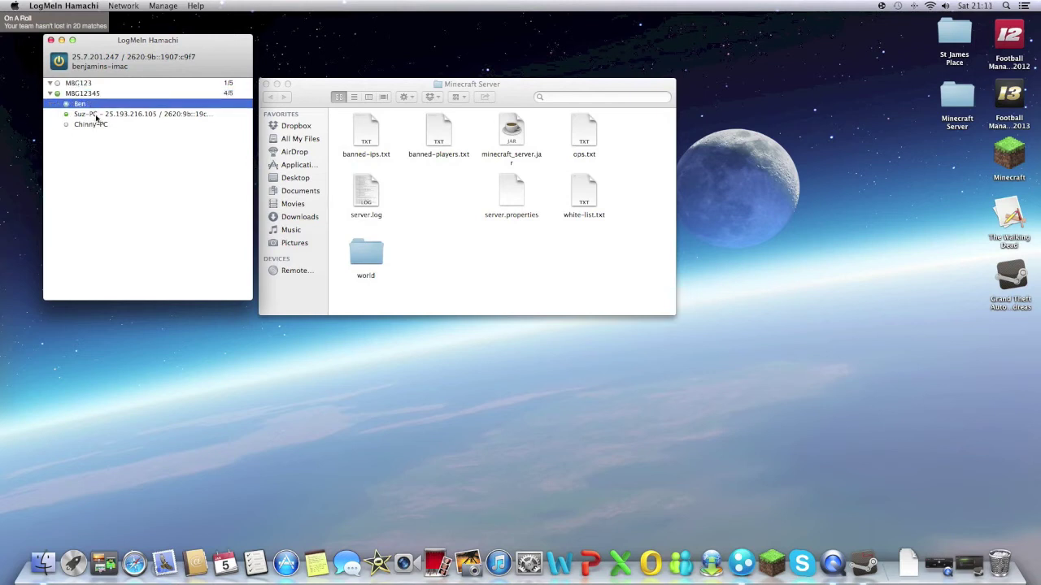
{"action": "left_click", "coordinate": [96, 118]}
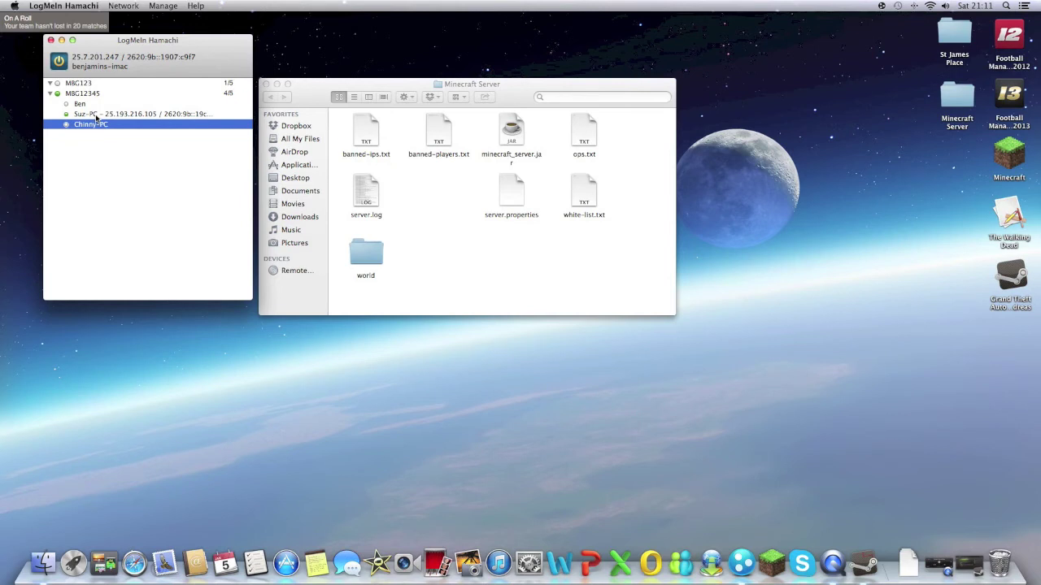
{"action": "left_click", "coordinate": [80, 84]}
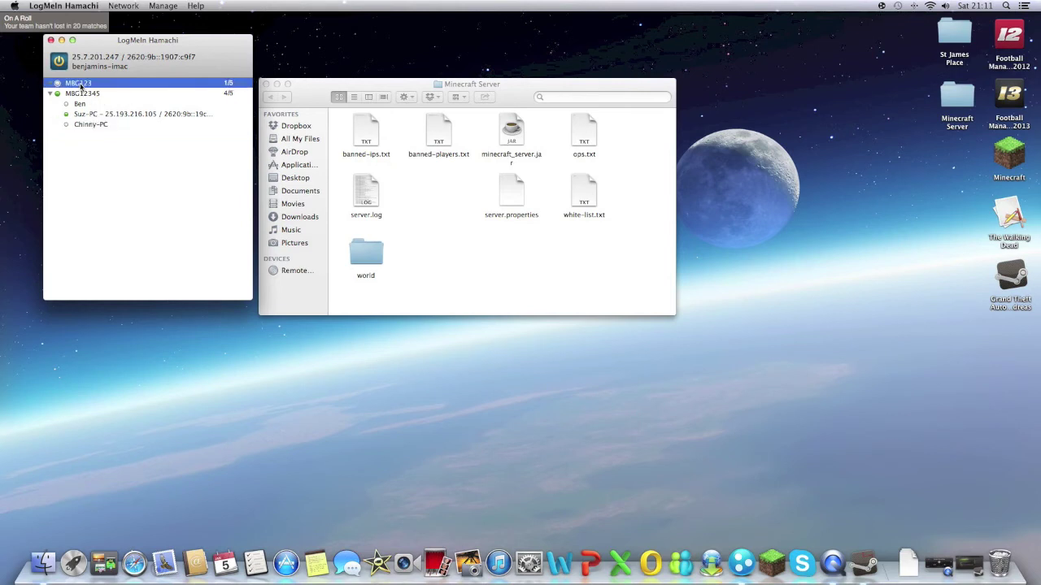
{"action": "right_click", "coordinate": [79, 83]}
{"action": "left_click", "coordinate": [105, 85]}
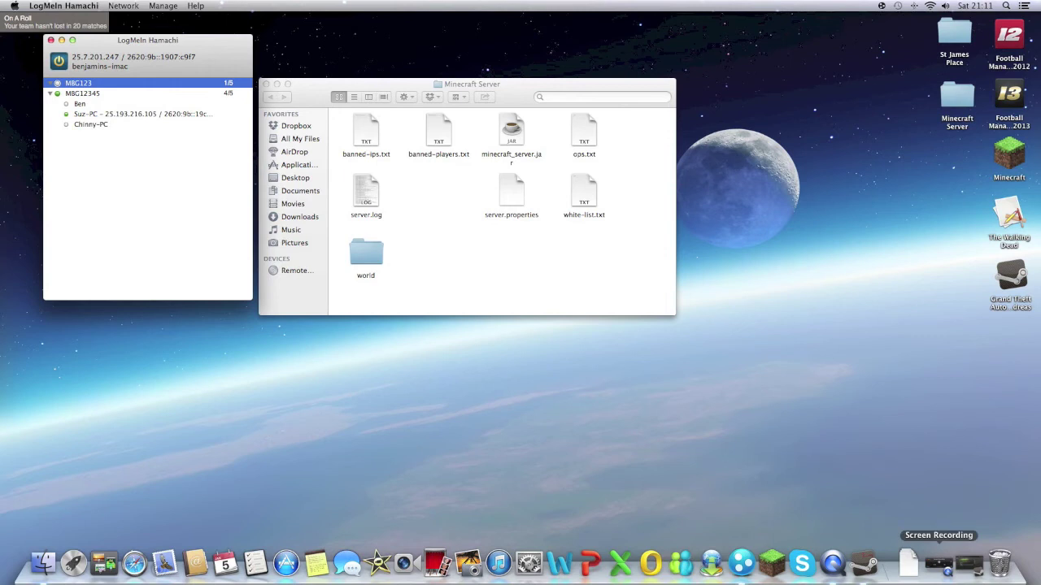
{"action": "left_click", "coordinate": [955, 93]}
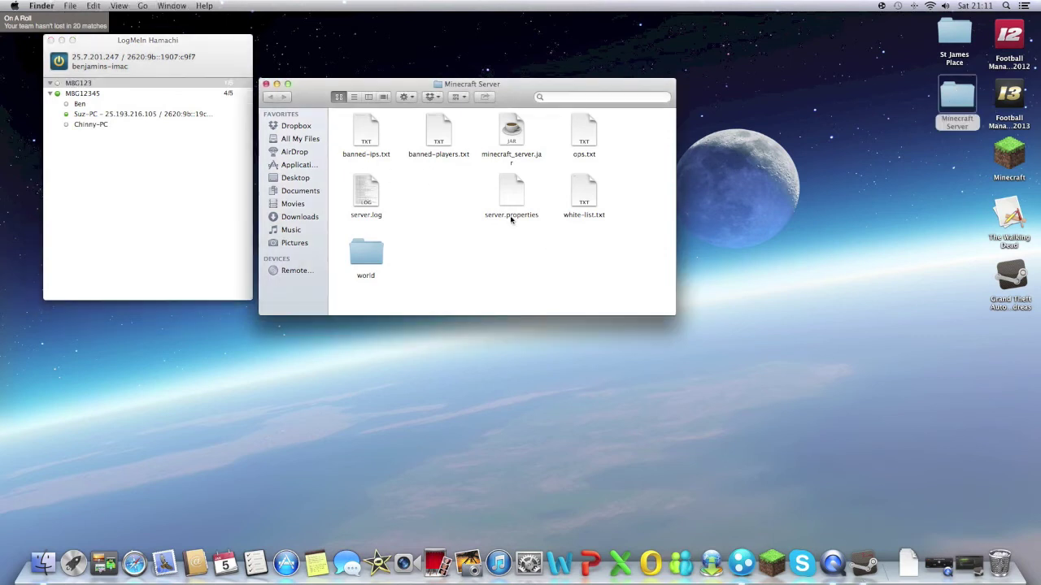
Open server.properties in TextEdit and locate its server-ip setting
{"action": "double_click", "coordinate": [510, 199]}
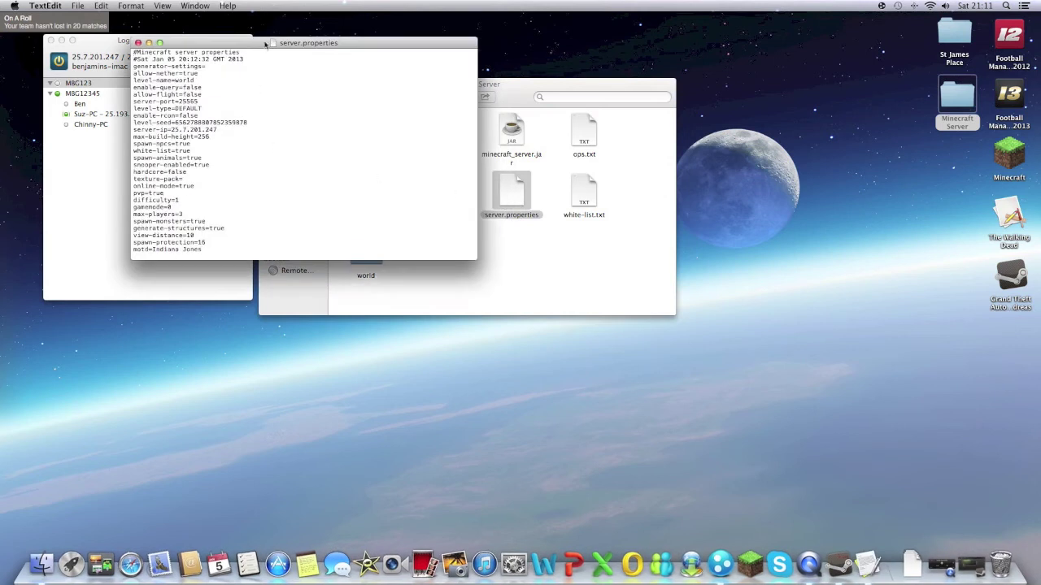
{"action": "left_click_drag", "start_coordinate": [276, 43], "coordinate": [529, 62]}
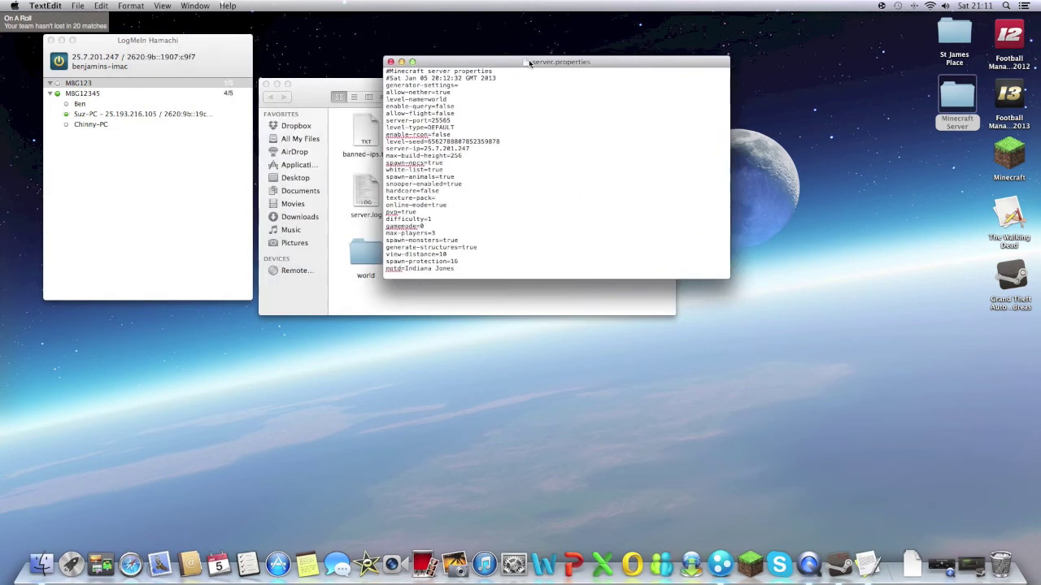
{"action": "left_click", "coordinate": [471, 150]}
{"action": "left_click_drag", "start_coordinate": [420, 152], "coordinate": [384, 150]}
{"action": "left_click", "coordinate": [466, 155]}
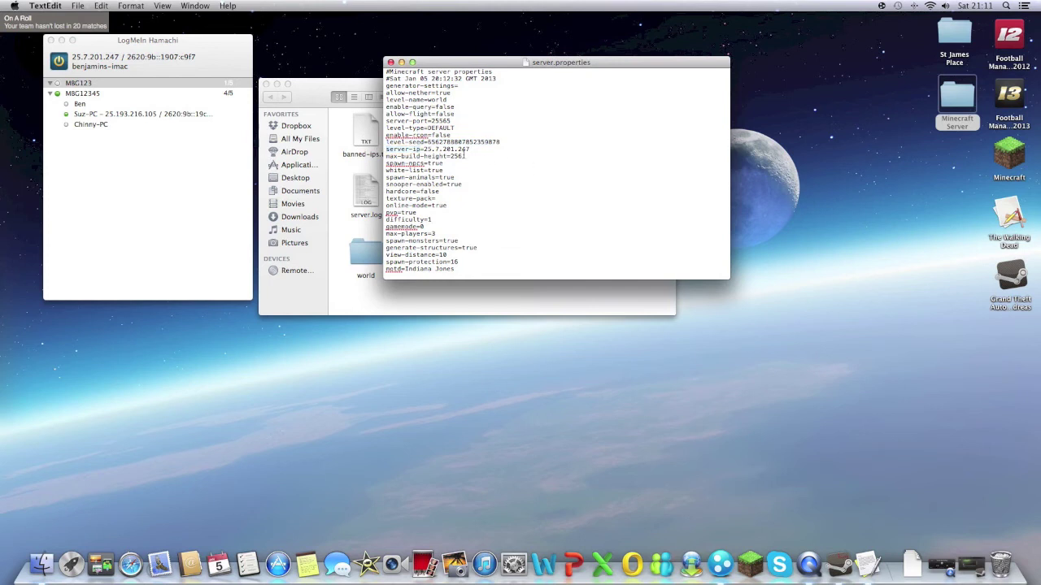
Confirm server-ip=25.7.201.247 matches the Hamachi IPv4 address for MBG123
{"action": "left_click", "coordinate": [67, 58]}
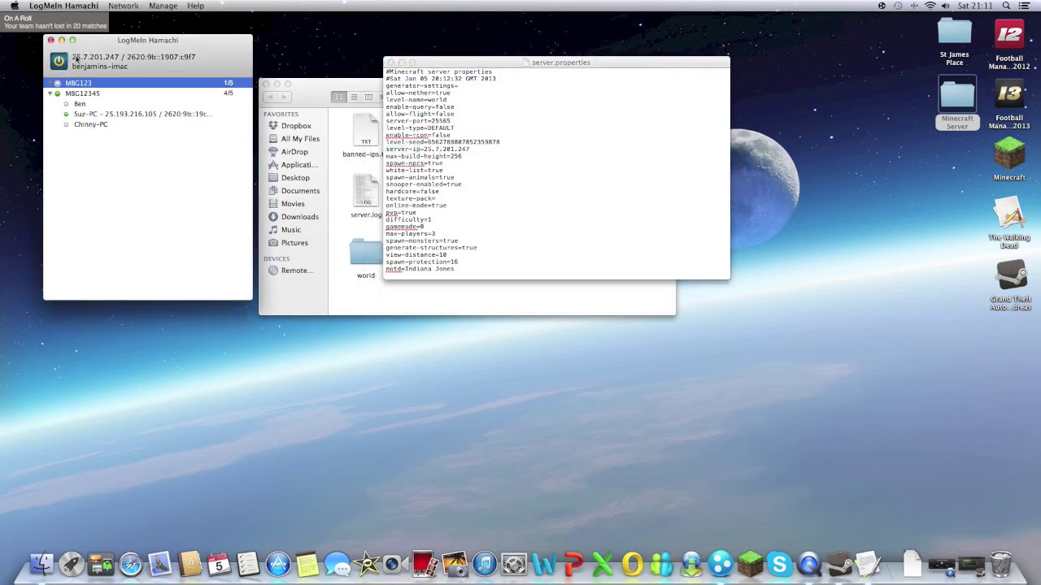
{"action": "left_click_drag", "start_coordinate": [78, 59], "coordinate": [114, 60]}
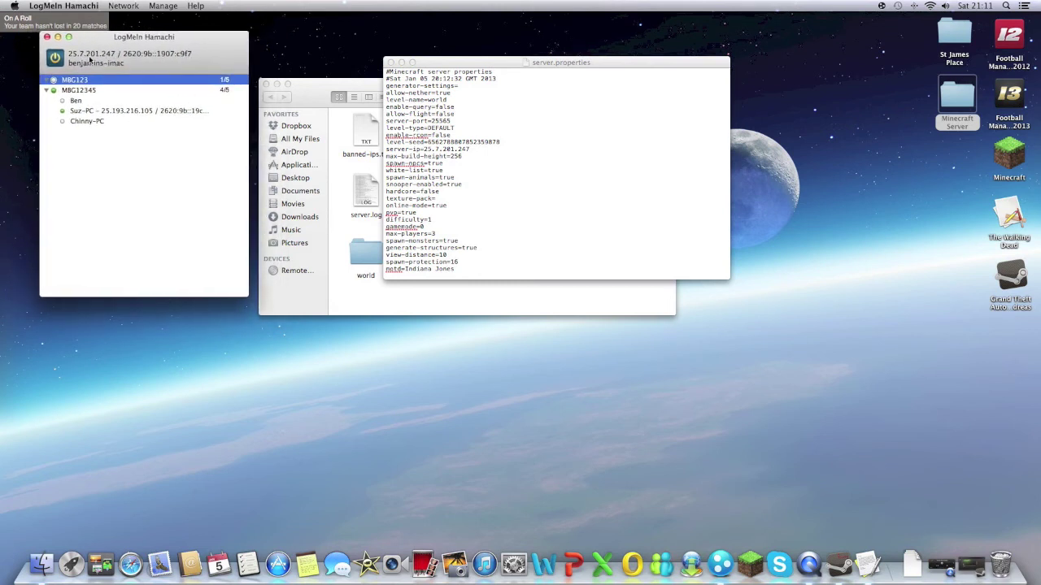
{"action": "triple_click", "coordinate": [452, 150]}
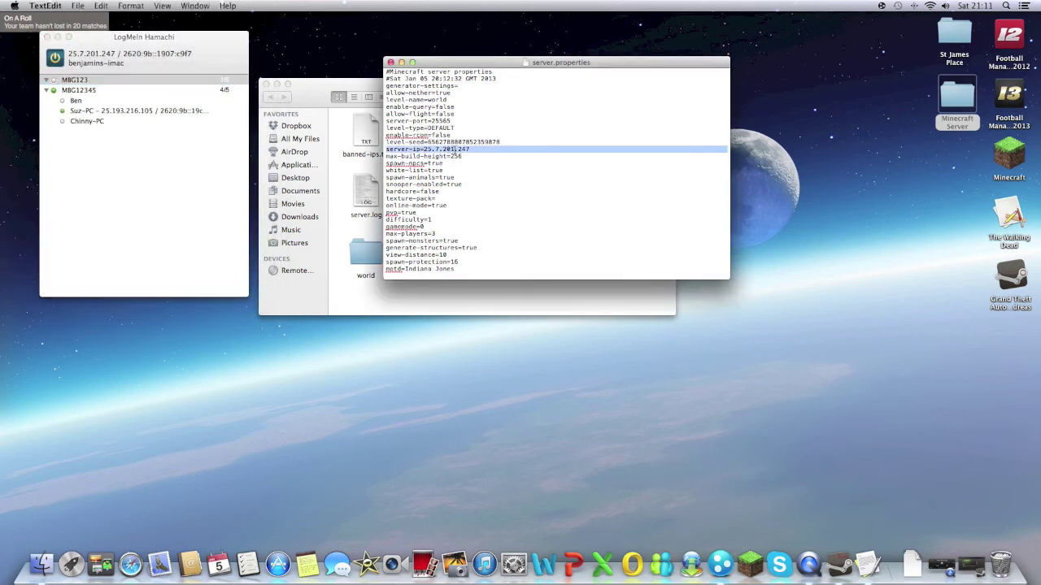
{"action": "left_click", "coordinate": [454, 150]}
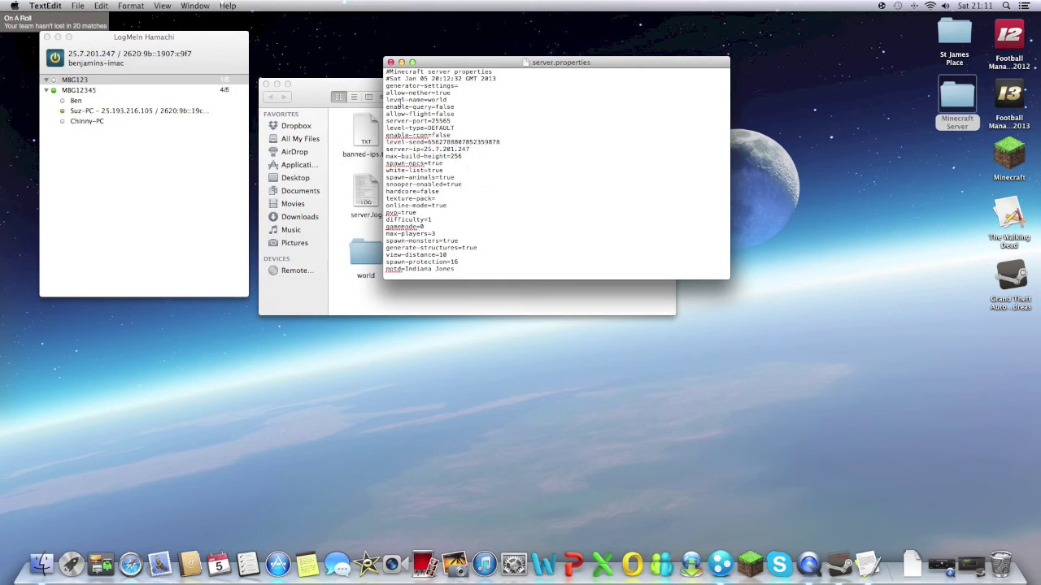
Close server.properties and the Hamachi window, leaving the Minecraft Server folder deselected
{"action": "left_click", "coordinate": [391, 62]}
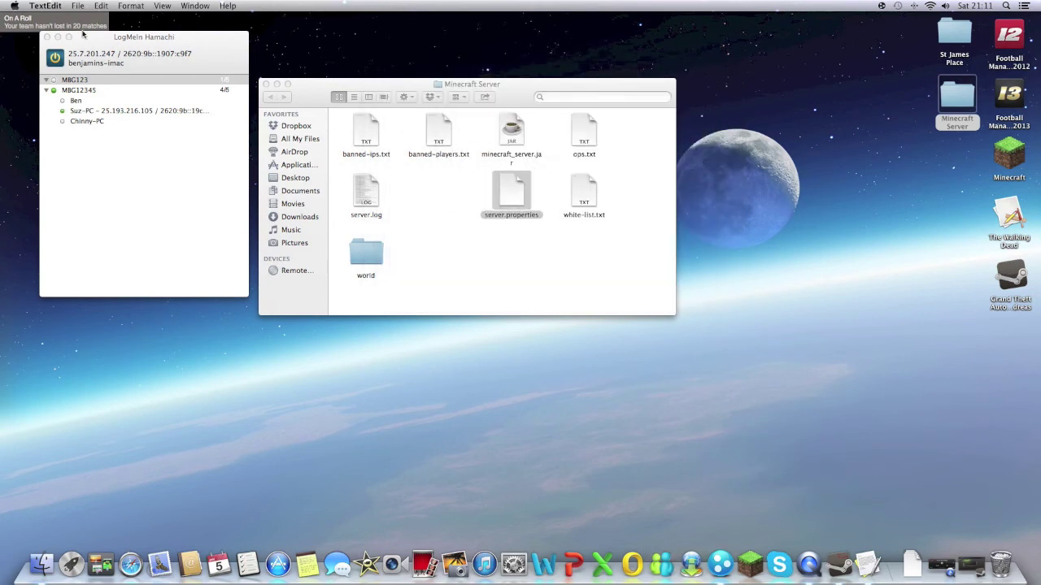
{"action": "left_click", "coordinate": [47, 37]}
{"action": "left_click", "coordinate": [541, 283]}
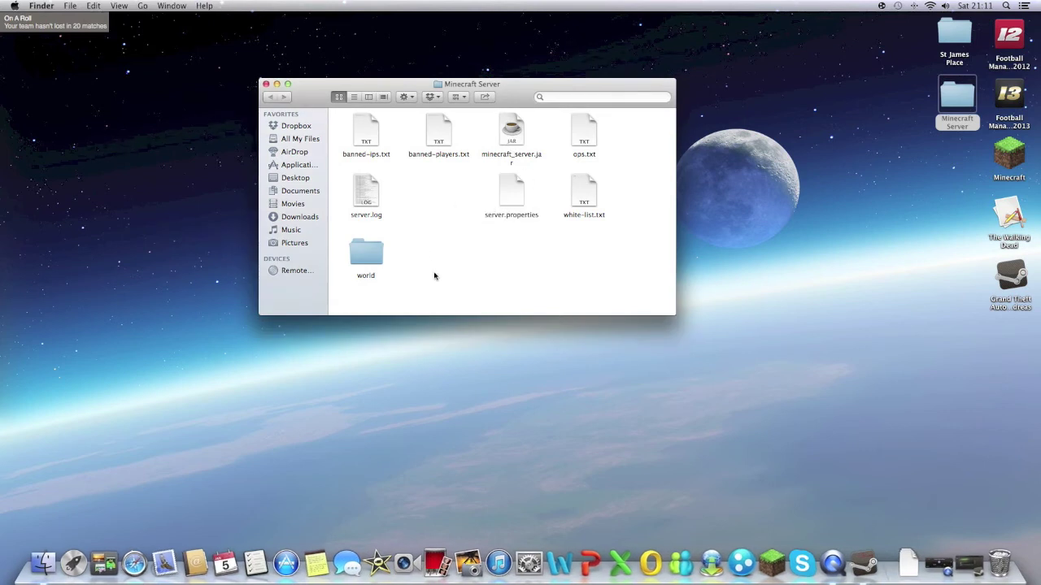
Run minecraft_server.jar until it finishes loading the world on 25.7.201.247:25565, then shut it down
{"action": "left_click", "coordinate": [504, 155]}
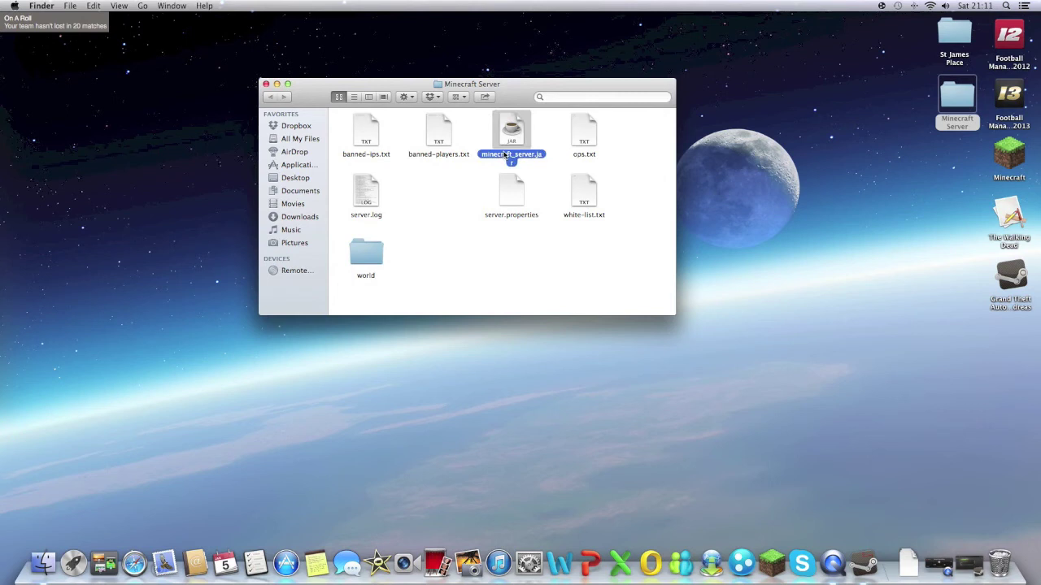
{"action": "double_click", "coordinate": [506, 155]}
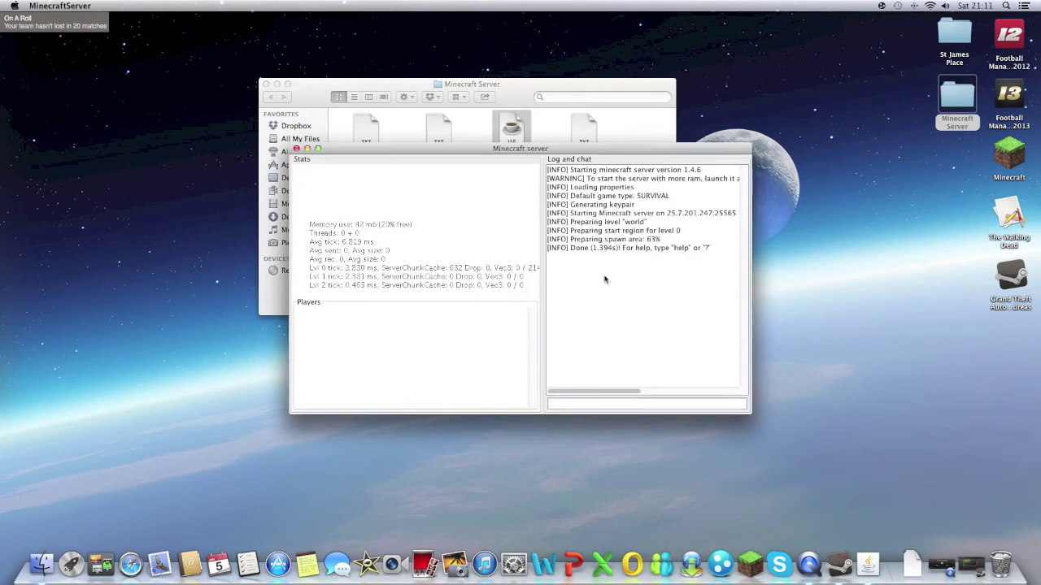
{"action": "left_click", "coordinate": [296, 149]}
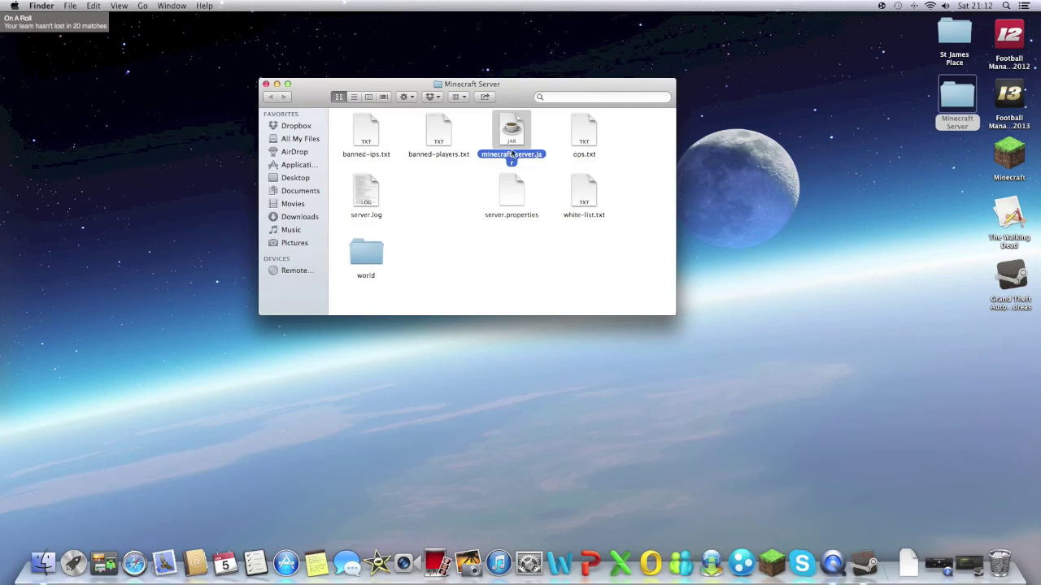
Drag the world folder into the empty slot beside server.log and deselect it
{"action": "left_click_drag", "start_coordinate": [372, 272], "coordinate": [429, 192]}
{"action": "left_click", "coordinate": [504, 240]}
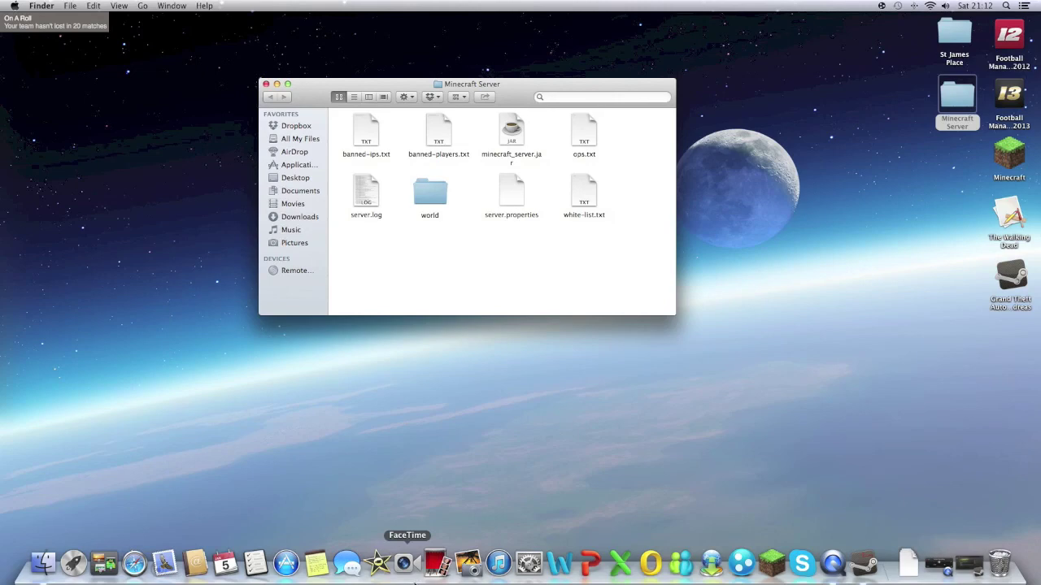
{"action": "key", "text": "F3"}
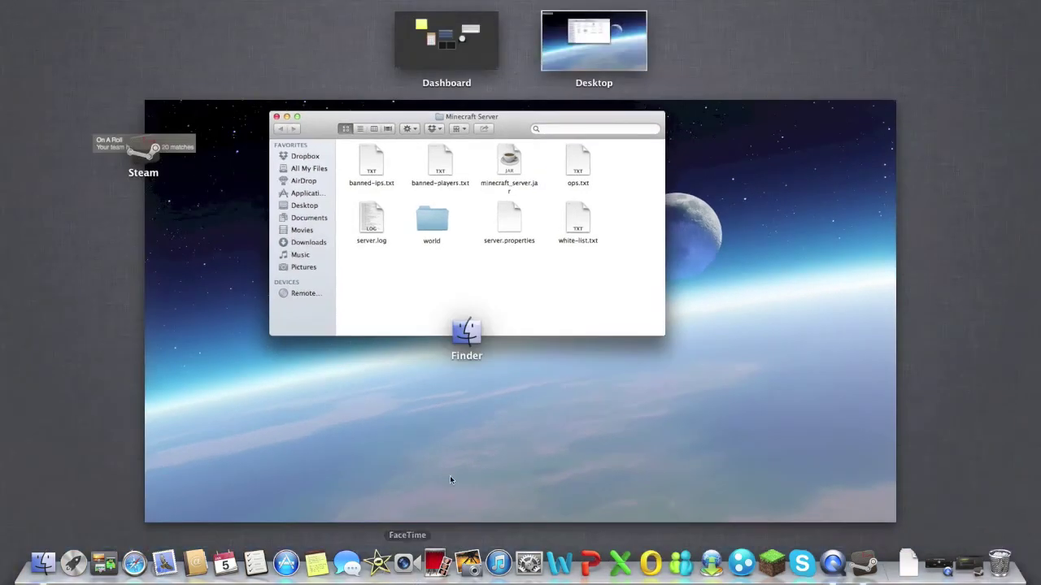
{"action": "key", "text": "F3"}
{"action": "key", "text": "F2"}
{"action": "key", "text": "F4"}
{"action": "scroll", "coordinate": [545, 387], "scroll_direction": "right", "scroll_amount": 5}
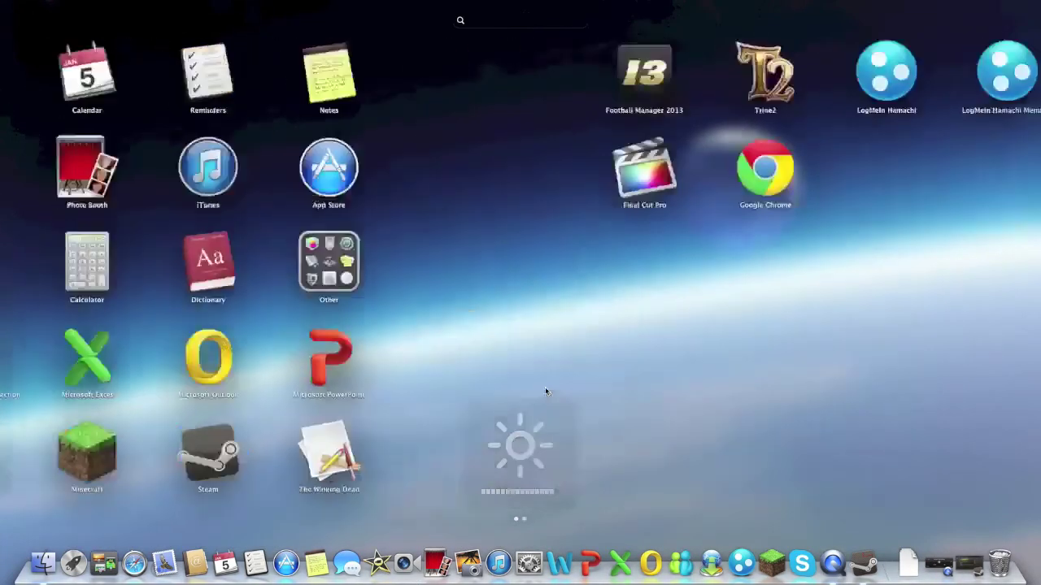
{"action": "key", "text": "F4"}
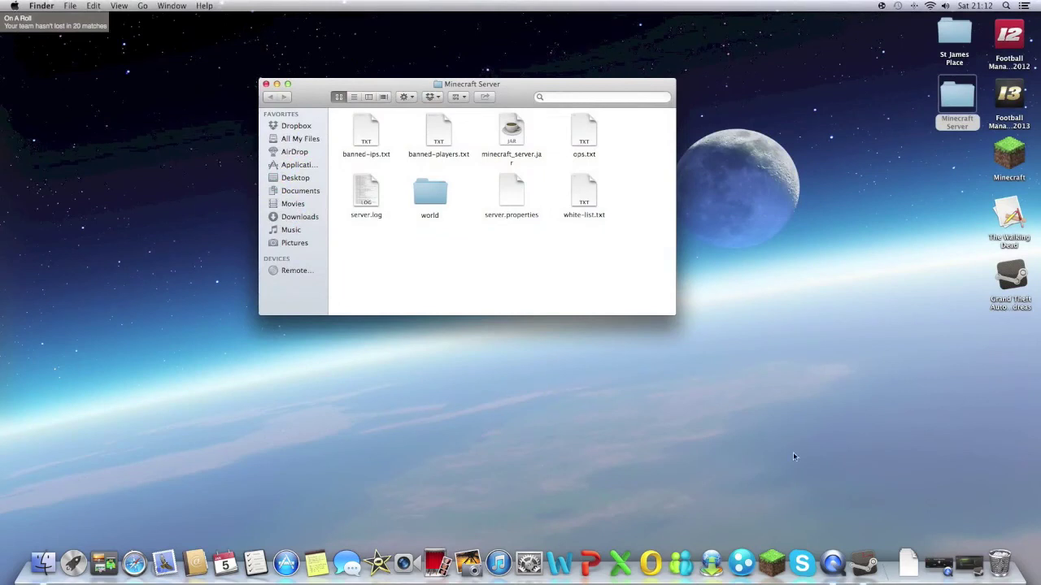
{"action": "left_click", "coordinate": [946, 570]}
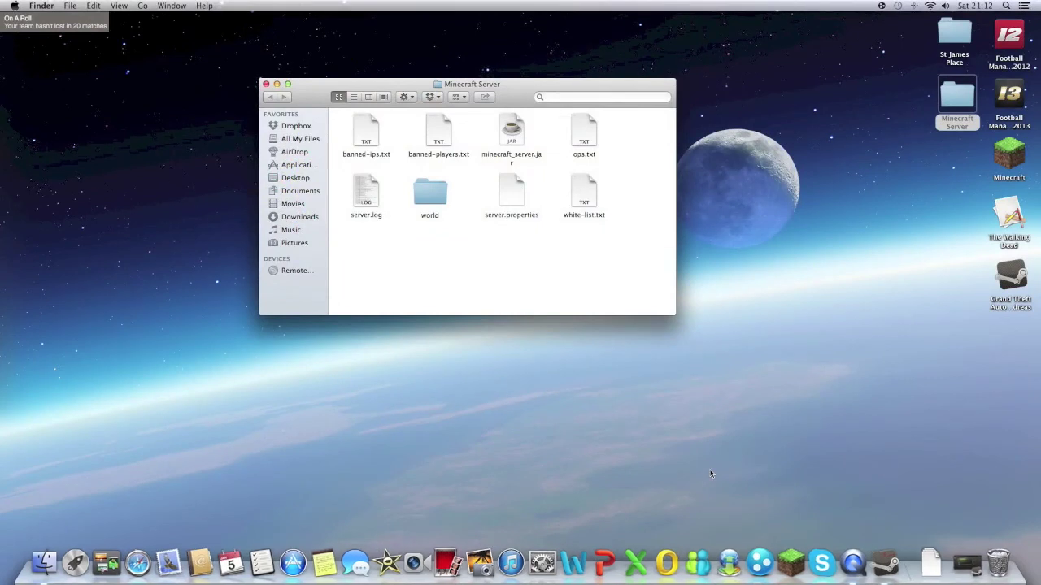